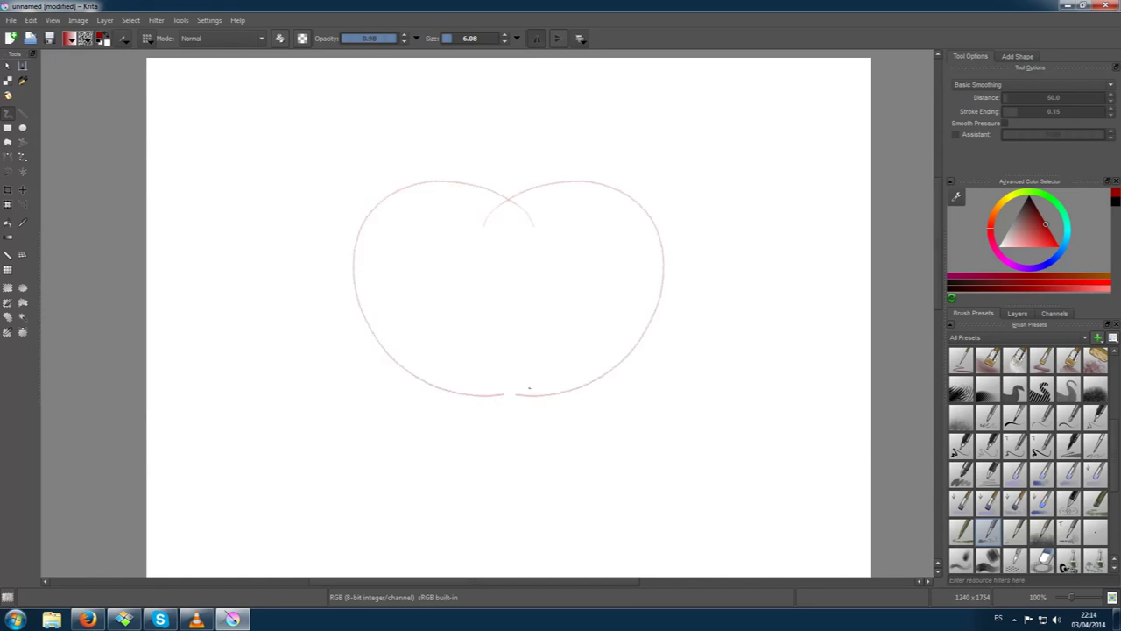
# Sketch the round head outline, both sides of the face, the jaw and the chin in mirror mode
pyautogui.moveTo(508, 171); pyautogui.dragTo(552, 386)
pyautogui.moveTo(407, 384); pyautogui.dragTo(610, 385)
pyautogui.moveTo(381, 288)
pyautogui.mouseDown()
pyautogui.moveTo(394, 405)
pyautogui.moveTo(508, 467)
pyautogui.mouseUp()
pyautogui.moveTo(412, 417); pyautogui.dragTo(508, 467)
pyautogui.moveTo(557, 395)
pyautogui.mouseDown()
pyautogui.moveTo(532, 399)
pyautogui.moveTo(604, 375)
pyautogui.moveTo(602, 412)
pyautogui.moveTo(508, 449)
pyautogui.mouseUp()
# Sketch the wide smile and both eye circles with darkened outer sides and spiral pupils
pyautogui.moveTo(574, 282)
pyautogui.mouseDown()
pyautogui.moveTo(549, 333)
pyautogui.moveTo(620, 302)
pyautogui.mouseUp()
pyautogui.moveTo(569, 347); pyautogui.dragTo(601, 347)
pyautogui.moveTo(585, 288)
pyautogui.mouseDown()
pyautogui.moveTo(614, 348)
pyautogui.moveTo(560, 290)
pyautogui.moveTo(599, 294)
pyautogui.mouseUp()
pyautogui.moveTo(567, 348)
pyautogui.mouseDown()
pyautogui.moveTo(604, 348)
pyautogui.moveTo(601, 385)
pyautogui.mouseUp()
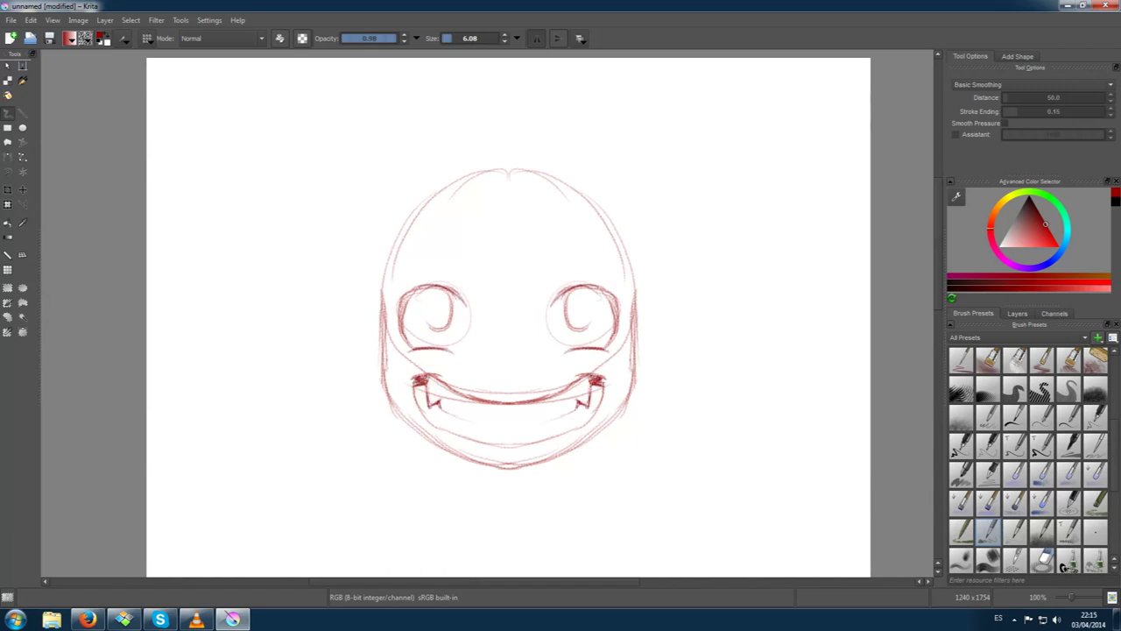
# Draw the eyebrows, undo and redraw them, then add stronger neck and jaw lines and ears
pyautogui.moveTo(545, 273); pyautogui.dragTo(599, 268)
pyautogui.moveTo(575, 262)
pyautogui.mouseDown()
pyautogui.moveTo(545, 272)
pyautogui.moveTo(596, 267)
pyautogui.moveTo(582, 263)
pyautogui.moveTo(595, 266)
pyautogui.moveTo(585, 328)
pyautogui.moveTo(596, 287)
pyautogui.mouseUp()
pyautogui.hotkey('ctrl', 'z')
pyautogui.hotkey('ctrl', 'z')
pyautogui.hotkey('ctrl', 'z')
pyautogui.hotkey('ctrl', 'z')
pyautogui.hotkey('ctrl', 'z')
pyautogui.hotkey('ctrl', 'z')
pyautogui.moveTo(547, 463)
pyautogui.mouseDown()
pyautogui.moveTo(547, 499)
pyautogui.moveTo(598, 433)
pyautogui.mouseUp()
pyautogui.moveTo(633, 298)
pyautogui.mouseDown()
pyautogui.moveTo(612, 422)
pyautogui.moveTo(517, 468)
pyautogui.mouseUp()
pyautogui.moveTo(634, 327)
pyautogui.mouseDown()
pyautogui.moveTo(639, 352)
pyautogui.moveTo(602, 355)
pyautogui.mouseUp()
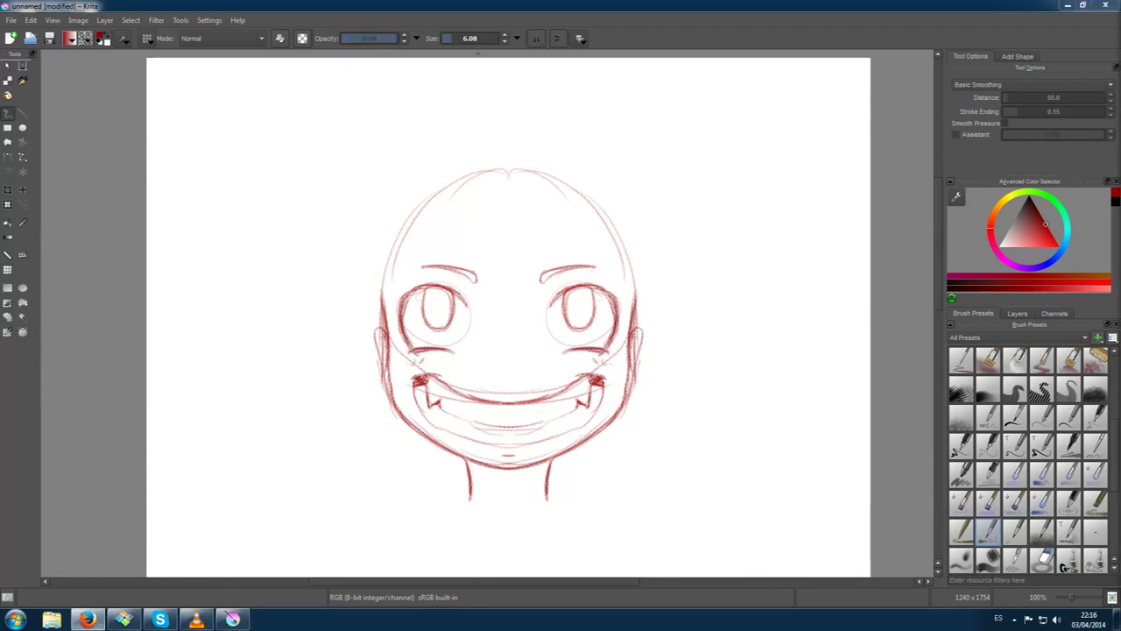
# Sketch diagonal forehead bangs, the right cheek edge and hair along both sides of the head
pyautogui.moveTo(451, 237); pyautogui.dragTo(530, 320)
pyautogui.moveTo(543, 282); pyautogui.dragTo(532, 317)
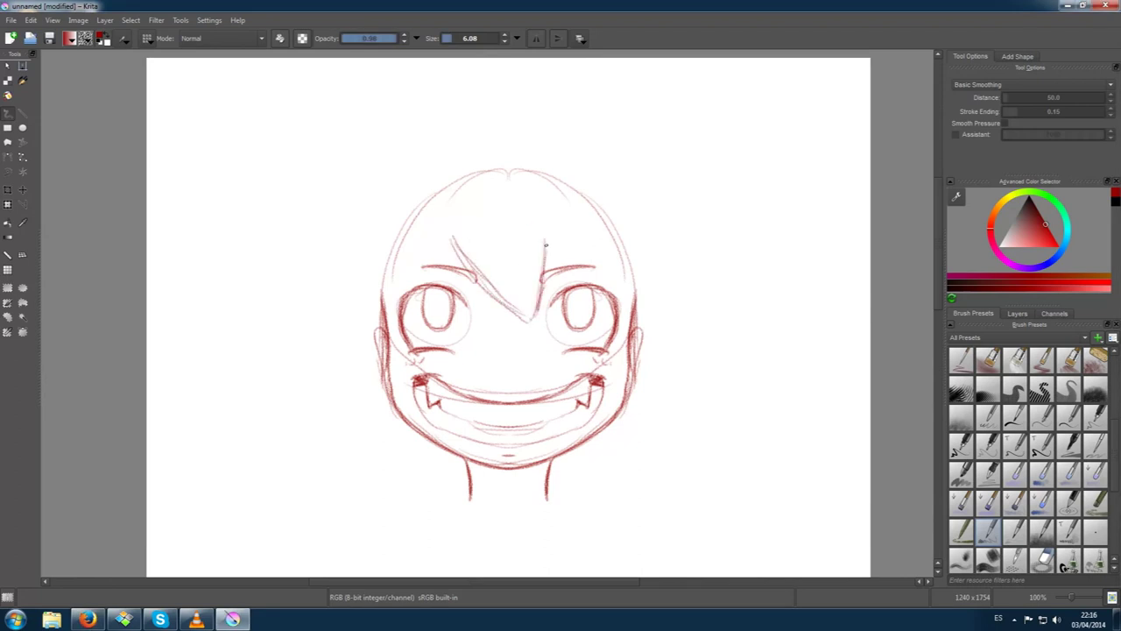
pyautogui.moveTo(469, 261); pyautogui.dragTo(530, 322)
pyautogui.moveTo(631, 308); pyautogui.dragTo(612, 405)
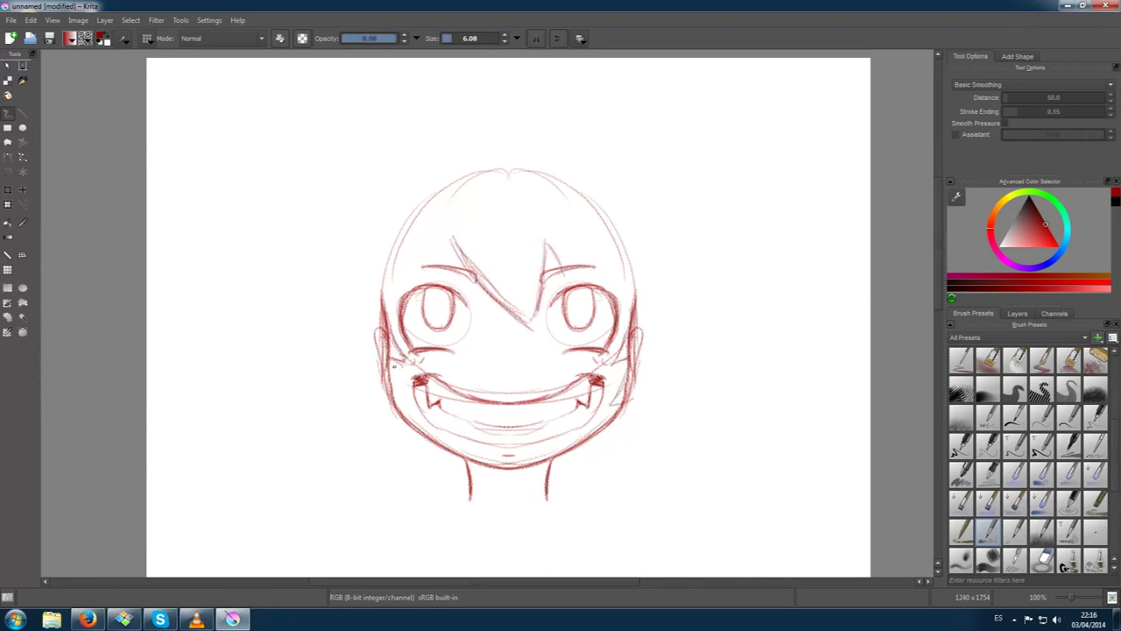
pyautogui.moveTo(386, 329); pyautogui.dragTo(406, 255)
pyautogui.moveTo(396, 296); pyautogui.dragTo(431, 245)
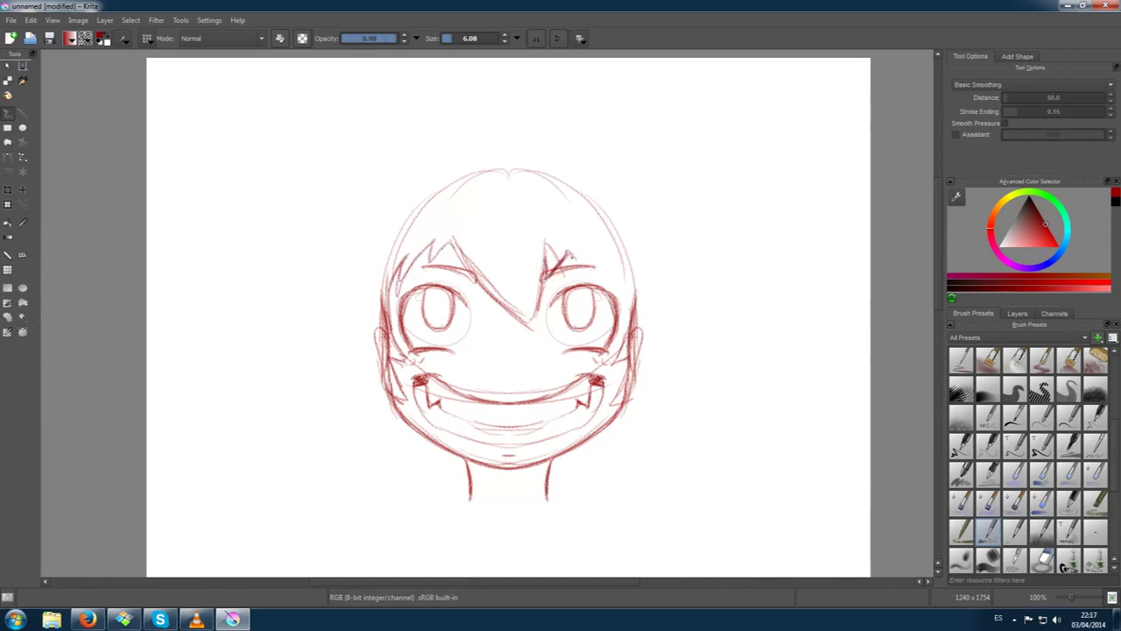
pyautogui.moveTo(616, 284); pyautogui.dragTo(626, 340)
# Sketch the top hair outline and long left strands, then zoom in on the face
pyautogui.moveTo(382, 244)
pyautogui.mouseDown()
pyautogui.moveTo(505, 165)
pyautogui.moveTo(561, 165)
pyautogui.mouseUp()
pyautogui.moveTo(399, 201); pyautogui.dragTo(360, 342)
pyautogui.moveTo(368, 286)
pyautogui.mouseDown()
pyautogui.moveTo(345, 362)
pyautogui.moveTo(400, 461)
pyautogui.mouseUp()
pyautogui.moveTo(402, 441); pyautogui.dragTo(445, 473)
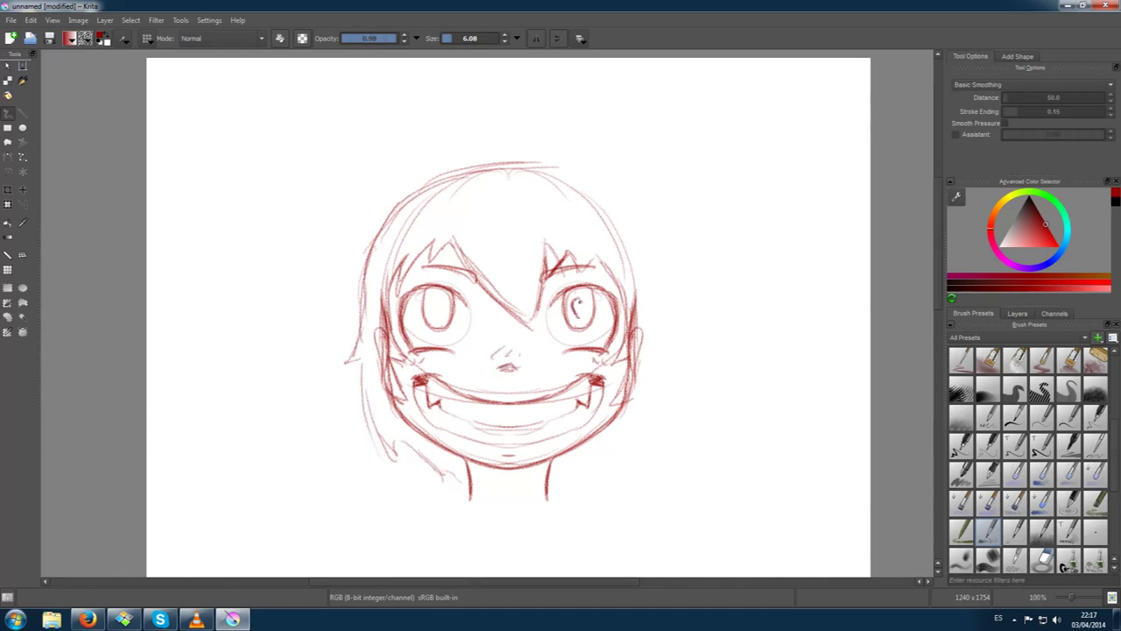
pyautogui.press('+')
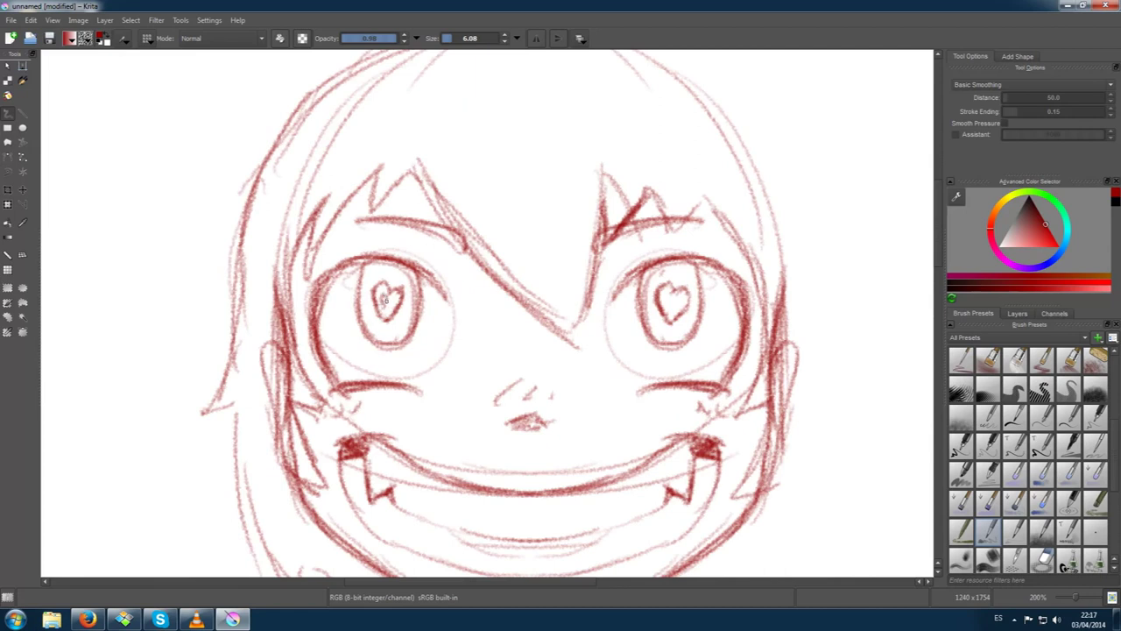
# Add new strands to the left hair and switch the brush back to red via the pop-up palette
pyautogui.moveTo(616, 297); pyautogui.dragTo(700, 255)
pyautogui.press('-')
pyautogui.moveTo(361, 165)
pyautogui.mouseDown()
pyautogui.moveTo(308, 340)
pyautogui.moveTo(278, 382)
pyautogui.mouseUp()
pyautogui.rightClick(333, 403)
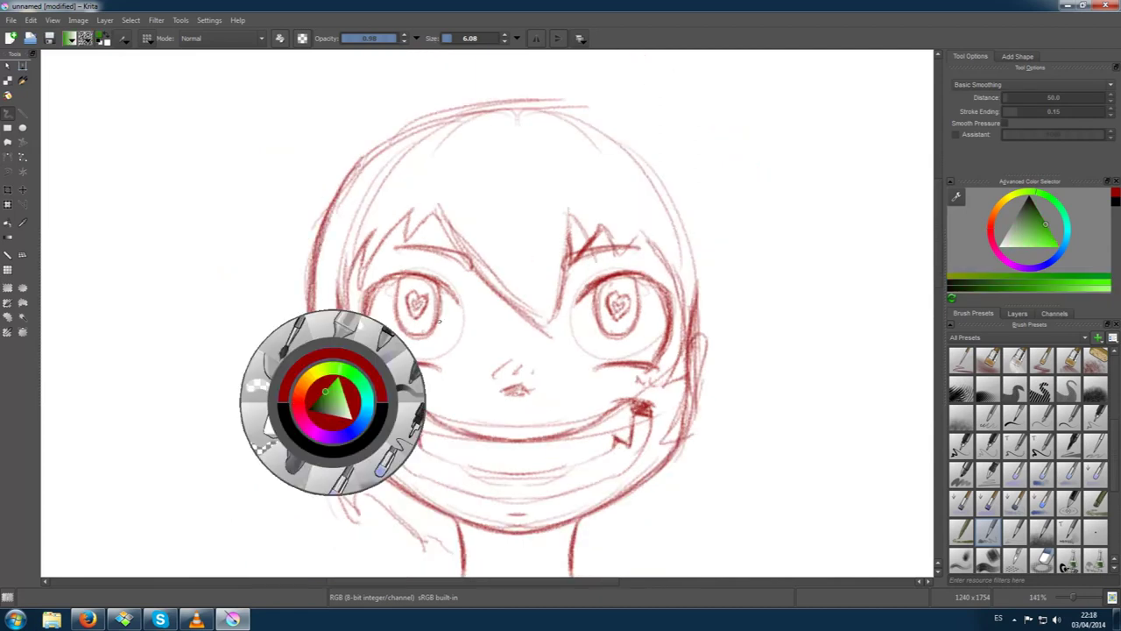
pyautogui.rightClick(539, 302)
# Retrace the left hair, top of the head and lower-left cheek in darker red
pyautogui.moveTo(313, 331); pyautogui.dragTo(286, 378)
pyautogui.moveTo(329, 375); pyautogui.dragTo(289, 487)
pyautogui.moveTo(311, 394); pyautogui.dragTo(429, 547)
pyautogui.moveTo(340, 298); pyautogui.dragTo(300, 418)
pyautogui.moveTo(324, 212); pyautogui.dragTo(296, 355)
pyautogui.moveTo(346, 168); pyautogui.dragTo(298, 340)
pyautogui.moveTo(306, 232); pyautogui.dragTo(562, 103)
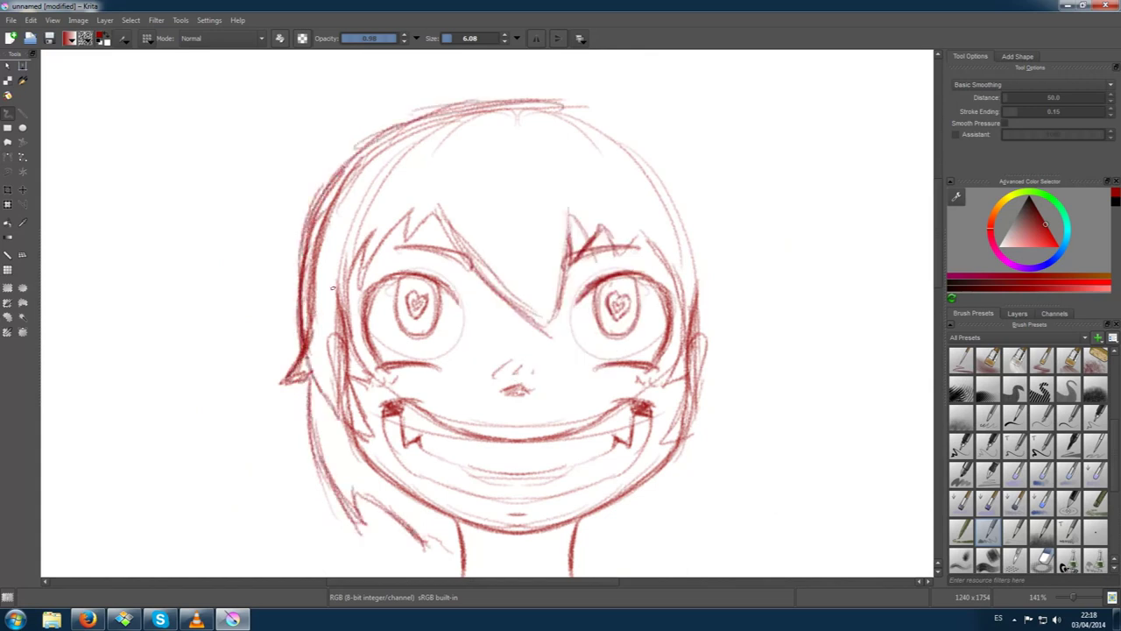
pyautogui.moveTo(303, 280); pyautogui.dragTo(377, 443)
pyautogui.moveTo(353, 377); pyautogui.dragTo(377, 442)
pyautogui.moveTo(345, 371); pyautogui.dragTo(367, 411)
# Darken the face outline, the spiky and central V bangs, and the left eye
pyautogui.moveTo(350, 343); pyautogui.dragTo(372, 385)
pyautogui.moveTo(375, 235)
pyautogui.mouseDown()
pyautogui.moveTo(343, 370)
pyautogui.moveTo(359, 279)
pyautogui.mouseUp()
pyautogui.moveTo(366, 264)
pyautogui.mouseDown()
pyautogui.moveTo(417, 211)
pyautogui.moveTo(428, 236)
pyautogui.mouseUp()
pyautogui.moveTo(411, 280); pyautogui.dragTo(395, 335)
pyautogui.moveTo(376, 291); pyautogui.dragTo(454, 273)
pyautogui.moveTo(387, 273); pyautogui.dragTo(366, 348)
pyautogui.moveTo(405, 245)
pyautogui.mouseDown()
pyautogui.moveTo(437, 214)
pyautogui.moveTo(552, 326)
pyautogui.moveTo(570, 206)
pyautogui.mouseUp()
pyautogui.moveTo(571, 263)
pyautogui.mouseDown()
pyautogui.moveTo(648, 232)
pyautogui.moveTo(679, 344)
pyautogui.mouseUp()
pyautogui.moveTo(644, 230); pyautogui.dragTo(682, 338)
pyautogui.moveTo(664, 289)
pyautogui.mouseDown()
pyautogui.moveTo(692, 385)
pyautogui.moveTo(667, 433)
pyautogui.mouseUp()
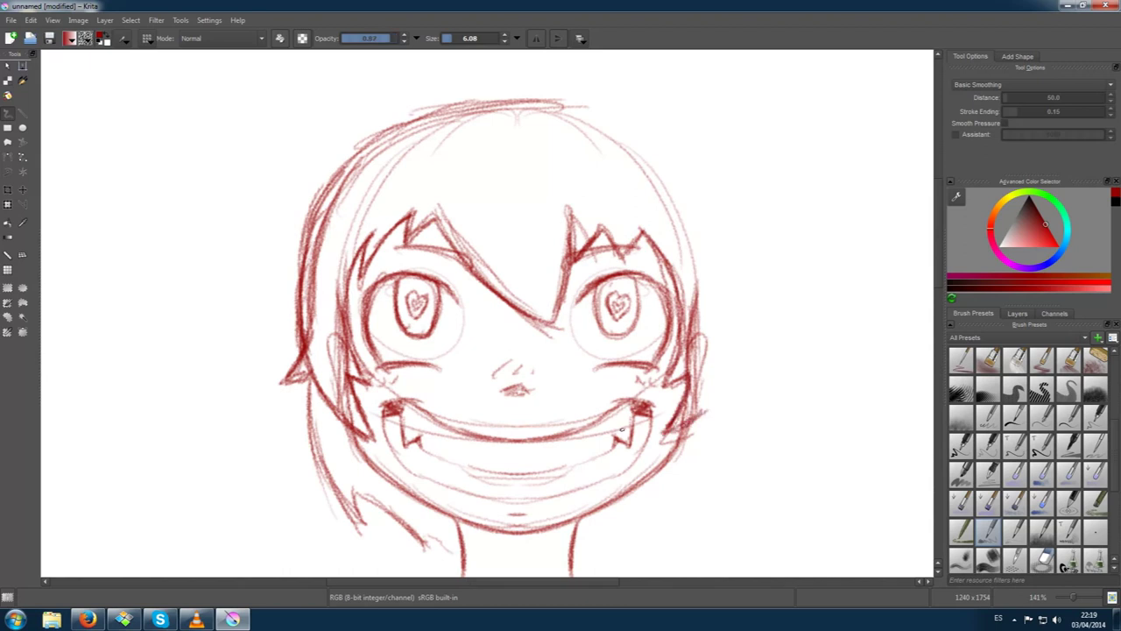
# Mirror the view with M and darken the top and left hair outline
pyautogui.press('m')
pyautogui.moveTo(454, 103); pyautogui.dragTo(263, 219)
pyautogui.moveTo(281, 363); pyautogui.dragTo(251, 423)
pyautogui.moveTo(252, 219); pyautogui.dragTo(235, 403)
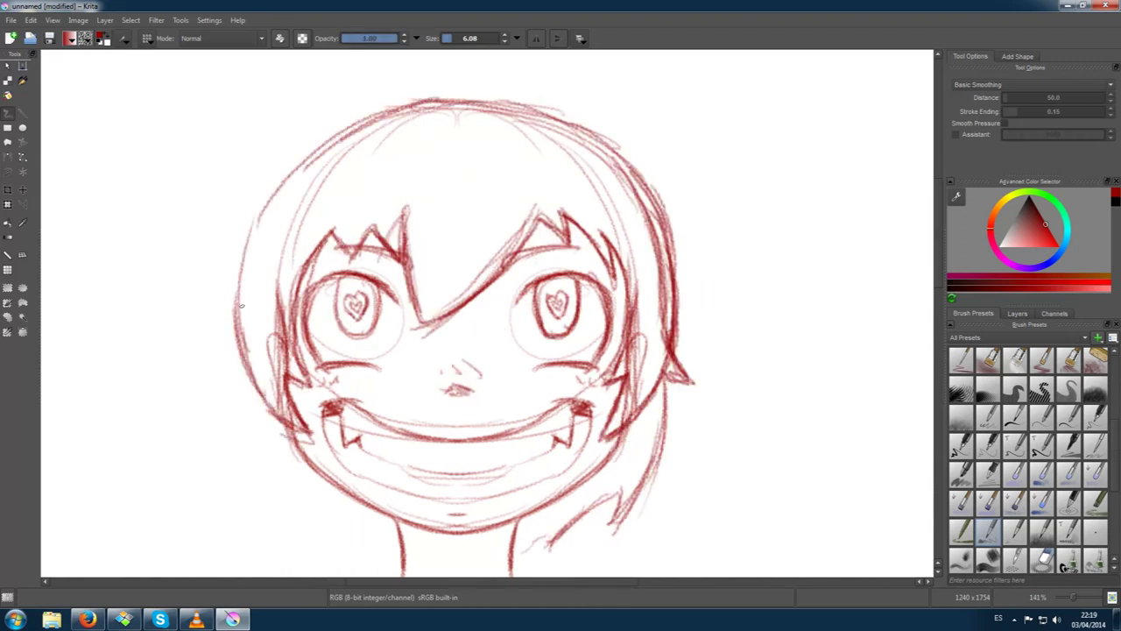
pyautogui.moveTo(347, 120); pyautogui.dragTo(241, 306)
pyautogui.moveTo(464, 94); pyautogui.dragTo(292, 166)
# Draw long lower-left hair strands zigzagging to the chin and darken the chin and jaw line
pyautogui.moveTo(235, 351); pyautogui.dragTo(255, 489)
pyautogui.moveTo(241, 436); pyautogui.dragTo(279, 535)
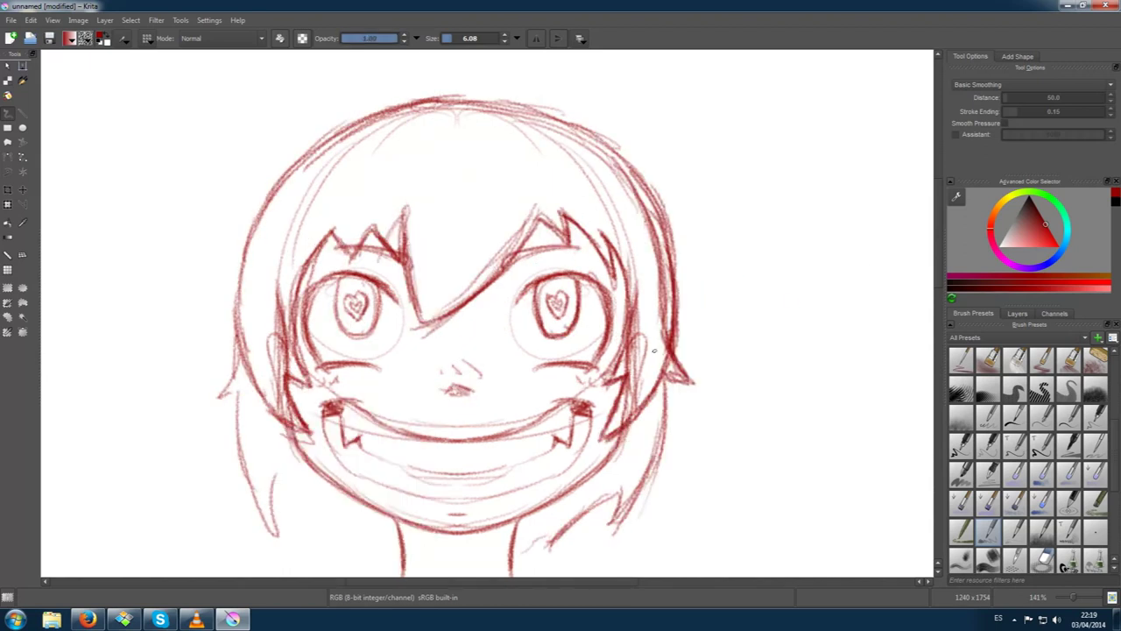
pyautogui.moveTo(281, 491); pyautogui.dragTo(359, 377)
pyautogui.moveTo(360, 378); pyautogui.dragTo(422, 449)
pyautogui.moveTo(299, 285)
pyautogui.mouseDown()
pyautogui.moveTo(359, 408)
pyautogui.moveTo(480, 480)
pyautogui.mouseUp()
pyautogui.moveTo(537, 400); pyautogui.dragTo(617, 383)
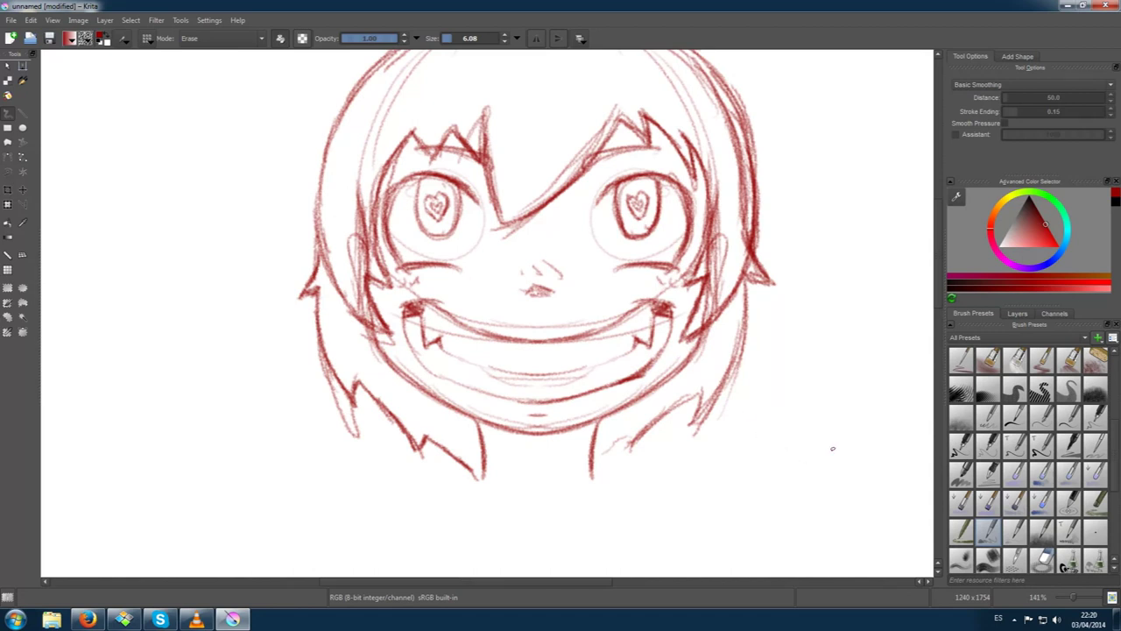
# Return the brush to normal painting and outline and hatch-shade the left iris
pyautogui.press('e')
pyautogui.press('x')
pyautogui.press('x')
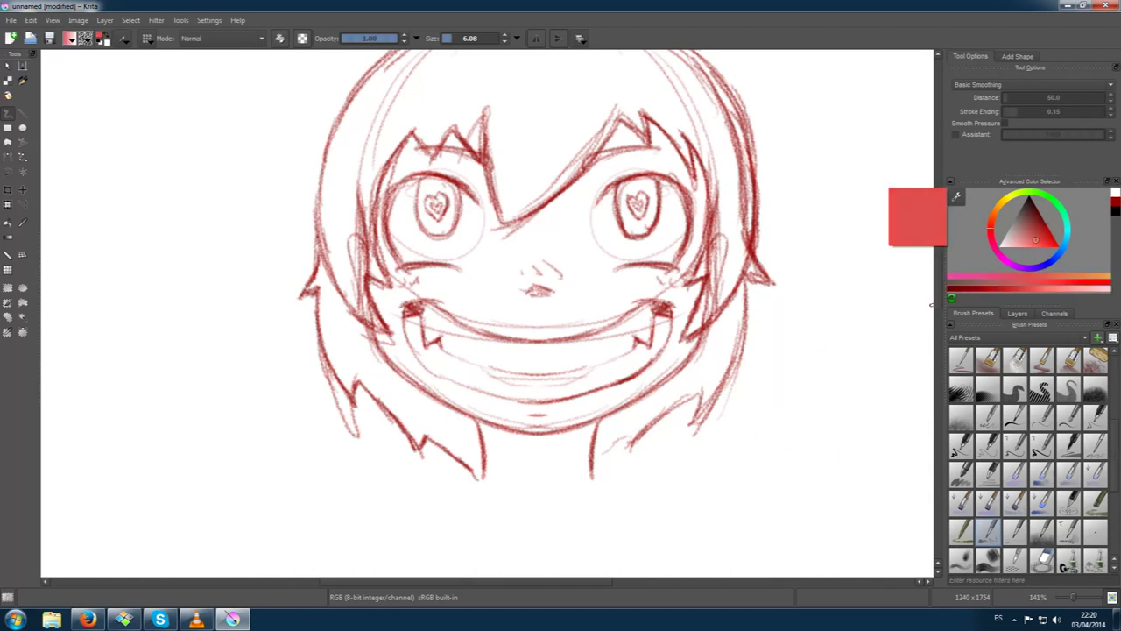
pyautogui.moveTo(419, 175); pyautogui.dragTo(443, 238)
pyautogui.moveTo(459, 188); pyautogui.dragTo(446, 237)
pyautogui.moveTo(420, 175); pyautogui.dragTo(422, 203)
pyautogui.moveTo(438, 174)
pyautogui.mouseDown()
pyautogui.moveTo(447, 213)
pyautogui.moveTo(459, 212)
pyautogui.mouseUp()
pyautogui.moveTo(422, 195); pyautogui.dragTo(457, 179)
# Hatch-shade the right iris and darken its upper lid
pyautogui.moveTo(619, 211); pyautogui.dragTo(631, 182)
pyautogui.moveTo(627, 209); pyautogui.dragTo(645, 183)
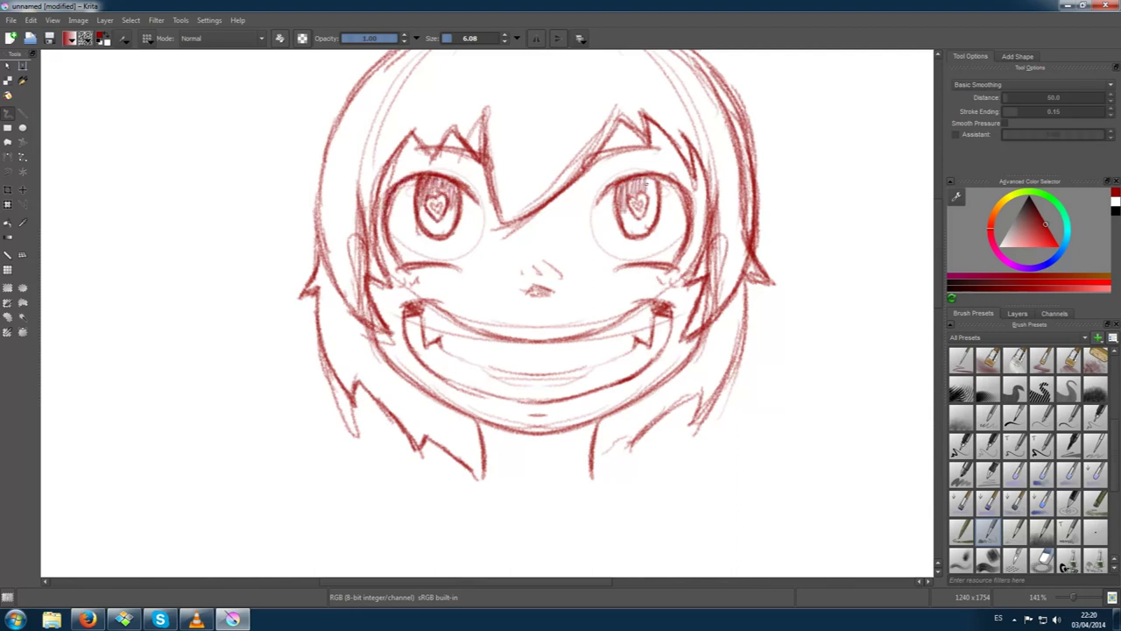
pyautogui.moveTo(617, 228); pyautogui.dragTo(619, 184)
pyautogui.moveTo(629, 230); pyautogui.dragTo(657, 179)
pyautogui.moveTo(592, 164); pyautogui.dragTo(661, 147)
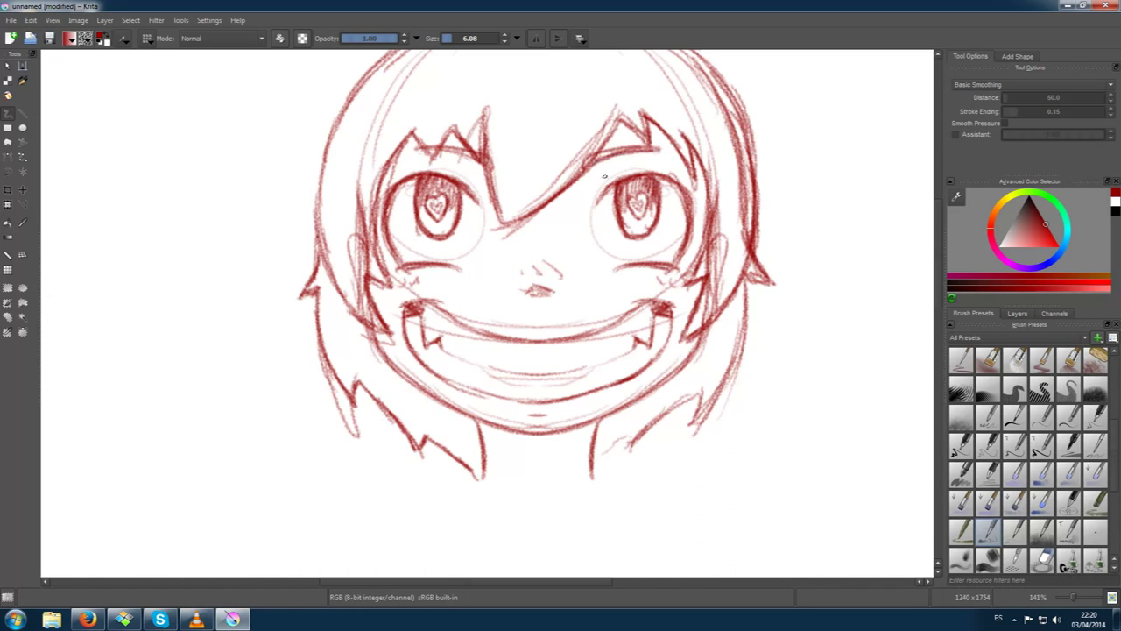
# Darken both lip lines, the lower-right hair strand and the right hair outline
pyautogui.moveTo(627, 319); pyautogui.dragTo(582, 335)
pyautogui.moveTo(645, 301); pyautogui.dragTo(577, 333)
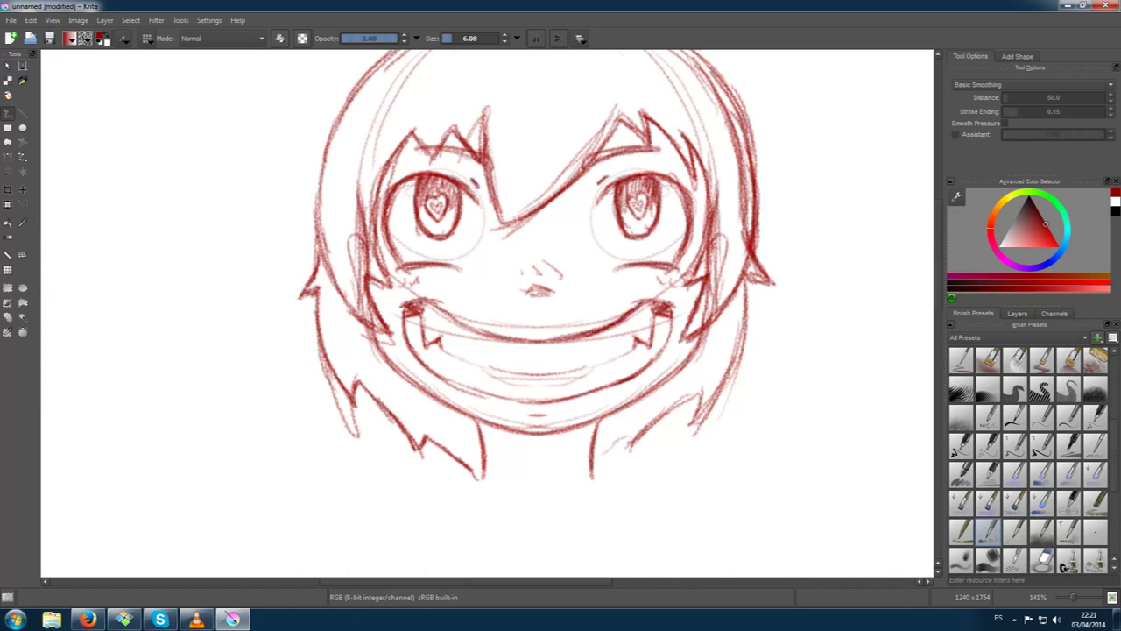
pyautogui.moveTo(427, 303); pyautogui.dragTo(499, 333)
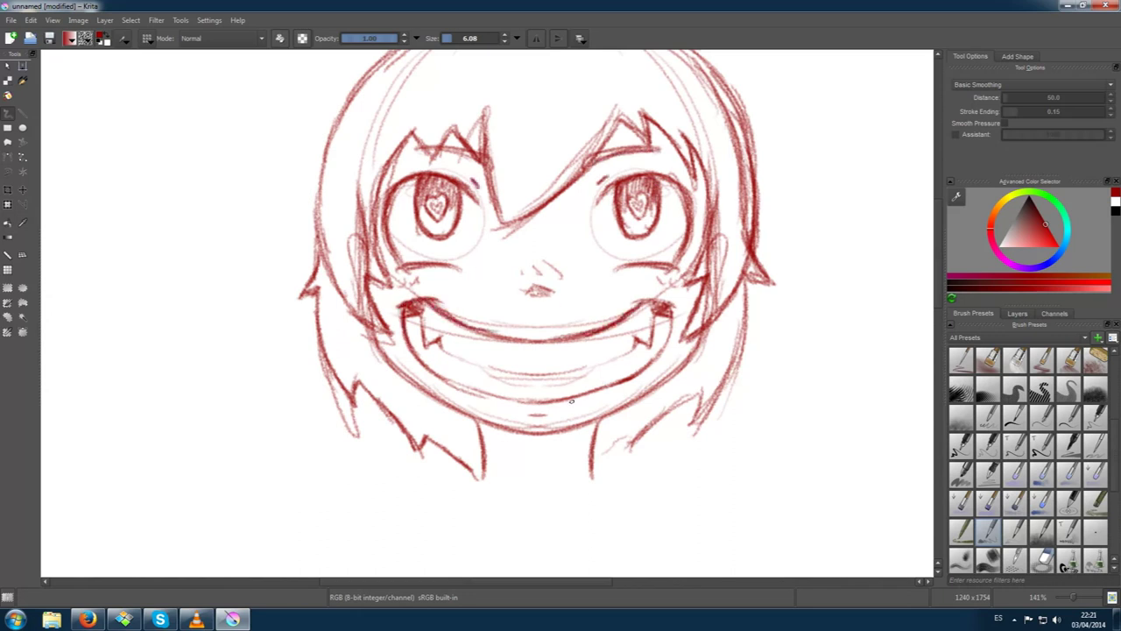
pyautogui.moveTo(594, 470); pyautogui.dragTo(688, 398)
pyautogui.moveTo(607, 468)
pyautogui.mouseDown()
pyautogui.moveTo(706, 396)
pyautogui.moveTo(695, 427)
pyautogui.mouseUp()
pyautogui.moveTo(752, 277)
pyautogui.mouseDown()
pyautogui.moveTo(724, 387)
pyautogui.moveTo(743, 338)
pyautogui.mouseUp()
pyautogui.moveTo(687, 268); pyautogui.dragTo(757, 337)
# Trace the top of the head and right hair outline darker, then show the Layers list
pyautogui.hscroll(3, 417, 453)
pyautogui.scroll(3, 561, 316)
pyautogui.moveTo(357, 292)
pyautogui.mouseDown()
pyautogui.moveTo(385, 203)
pyautogui.moveTo(552, 110)
pyautogui.moveTo(605, 115)
pyautogui.moveTo(773, 223)
pyautogui.mouseUp()
pyautogui.moveTo(746, 187); pyautogui.dragTo(738, 447)
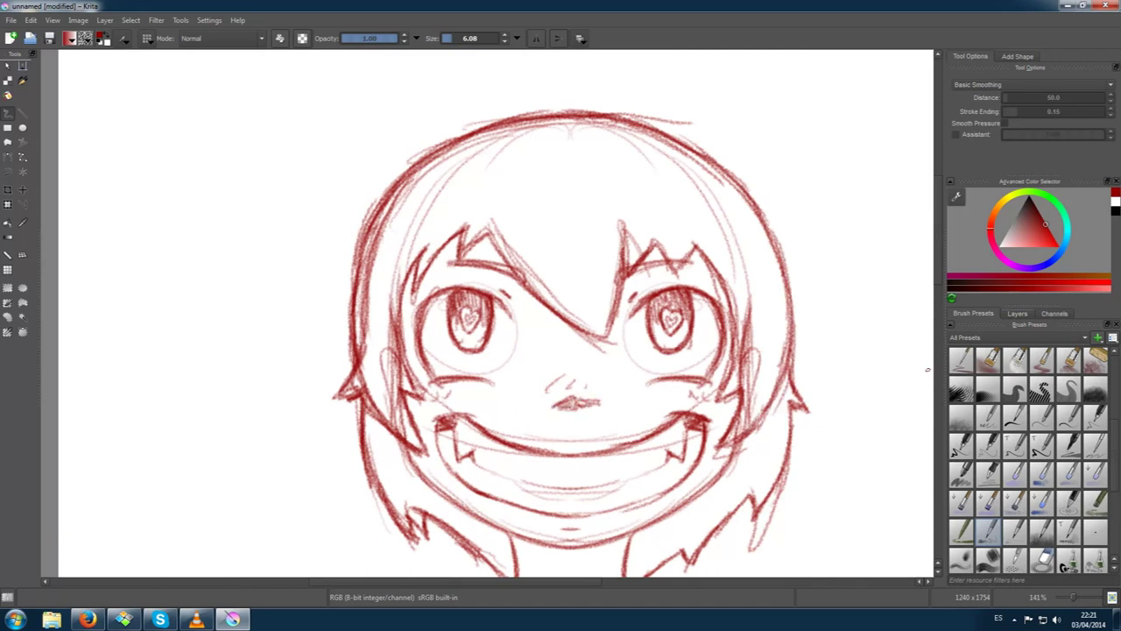
pyautogui.click(1017, 313)
pyautogui.rightClick(871, 426)
# Add a new layer and fill it with white using the Fill tool
pyautogui.press('Insert')
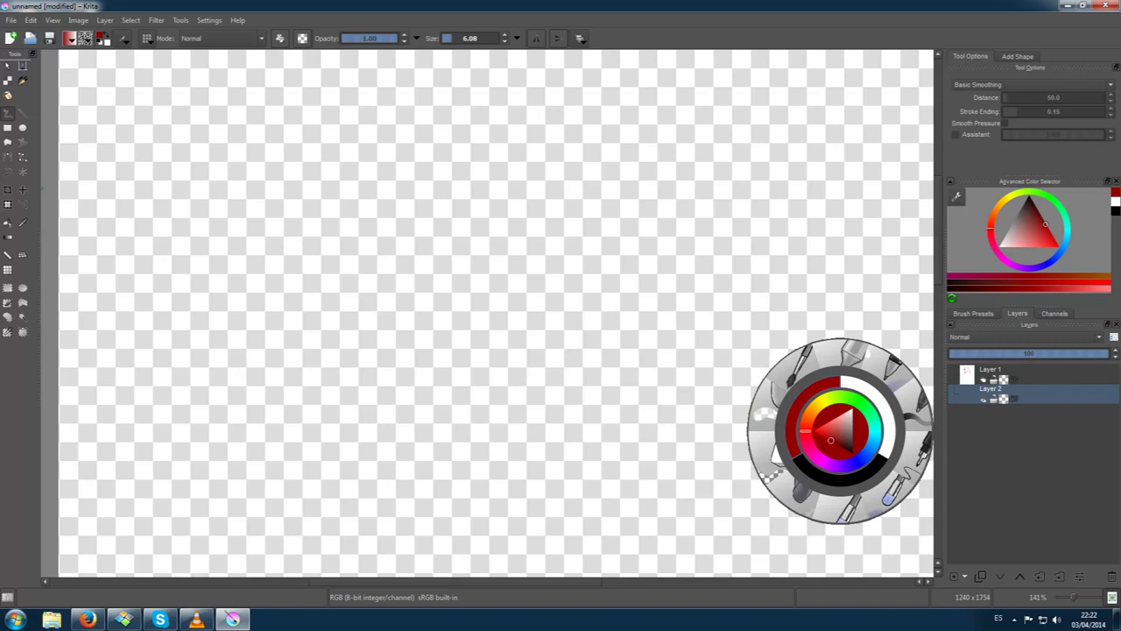
pyautogui.press('f')
pyautogui.click(871, 426)
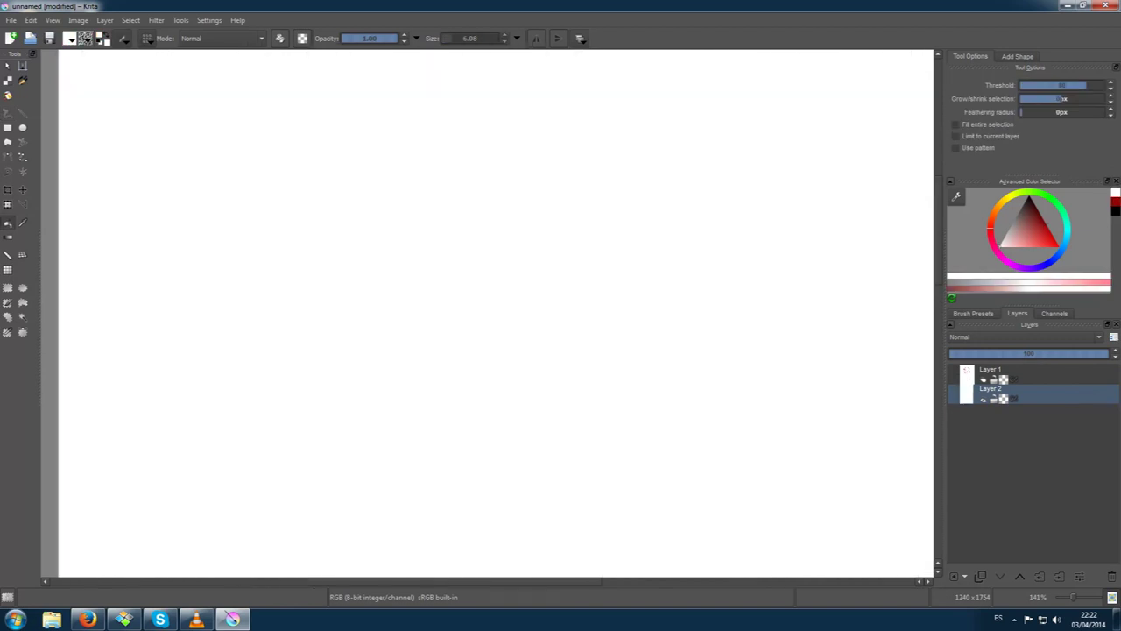
# Fade the sketch, add a new top layer and ink red lines along both eyes' outer edges
pyautogui.press('Insert')
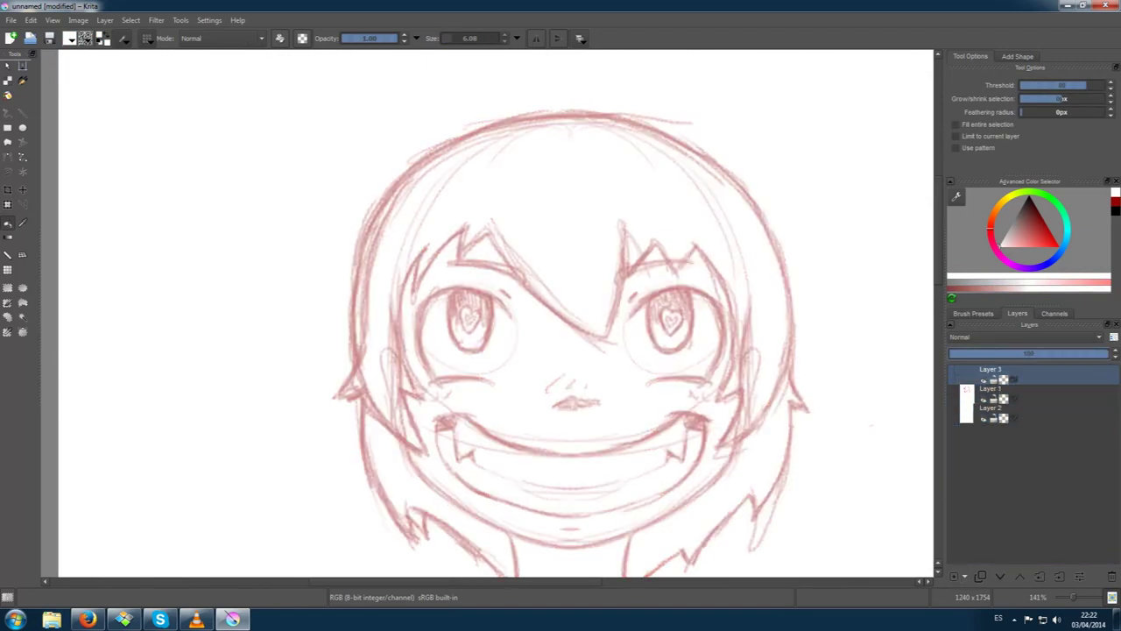
pyautogui.press('b')
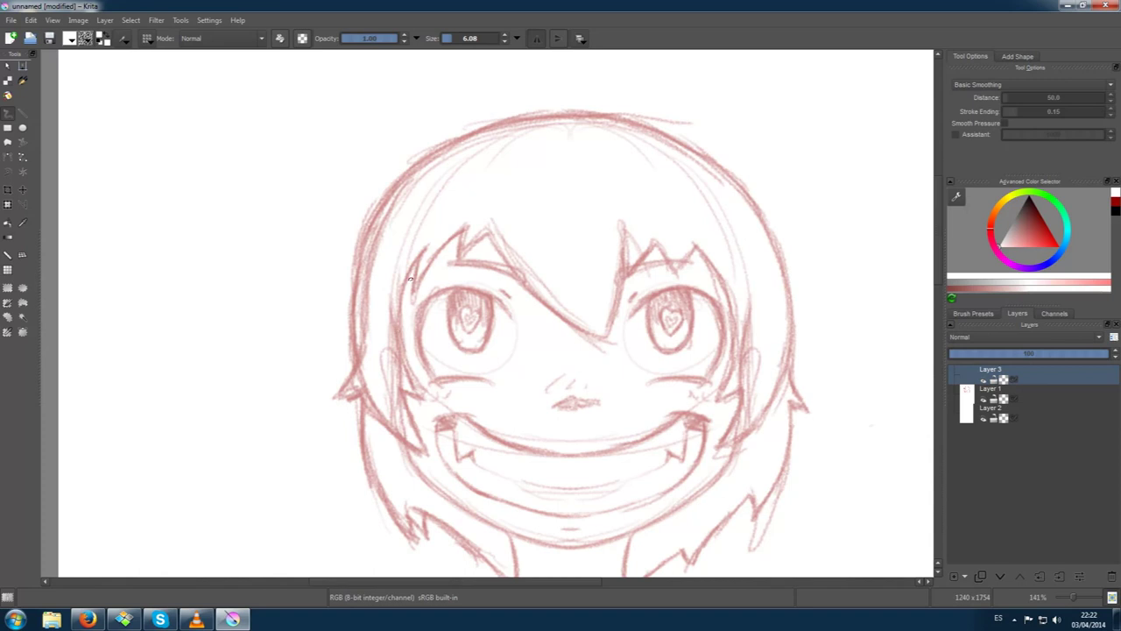
pyautogui.press('x')
pyautogui.moveTo(709, 378); pyautogui.dragTo(720, 302)
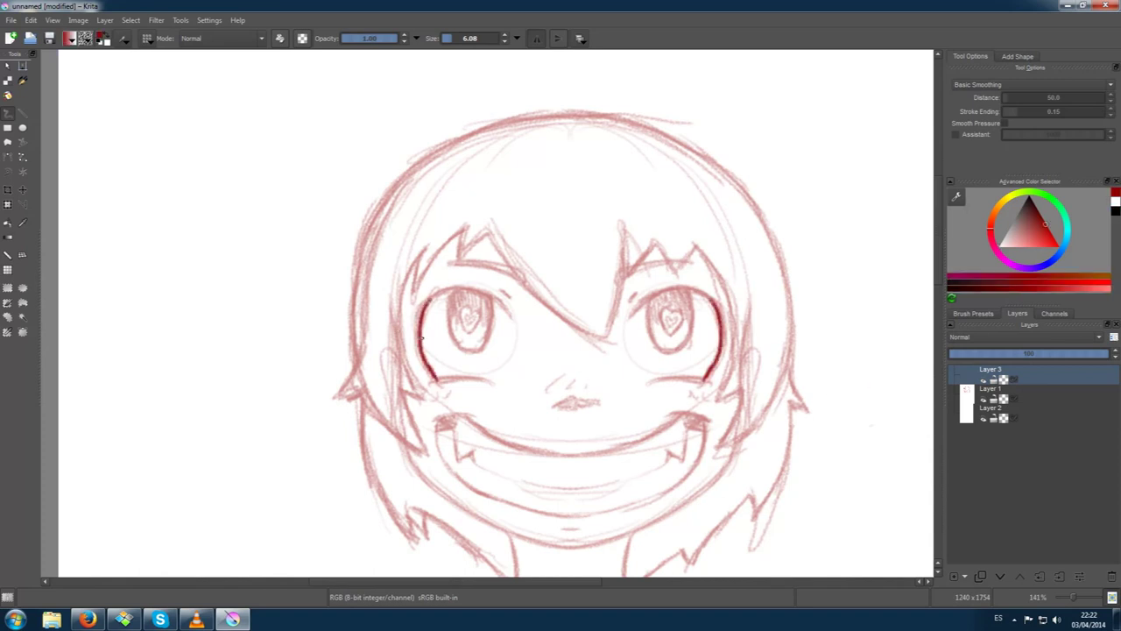
# Undo the red eye lines, switch to black, and ink the eye edges, eye tops and mouth curve
pyautogui.hotkey('ctrl', 'z')
pyautogui.click(964, 286)
pyautogui.moveTo(710, 378)
pyautogui.mouseDown()
pyautogui.moveTo(698, 291)
pyautogui.moveTo(717, 308)
pyautogui.moveTo(710, 379)
pyautogui.mouseUp()
pyautogui.moveTo(464, 289); pyautogui.dragTo(511, 320)
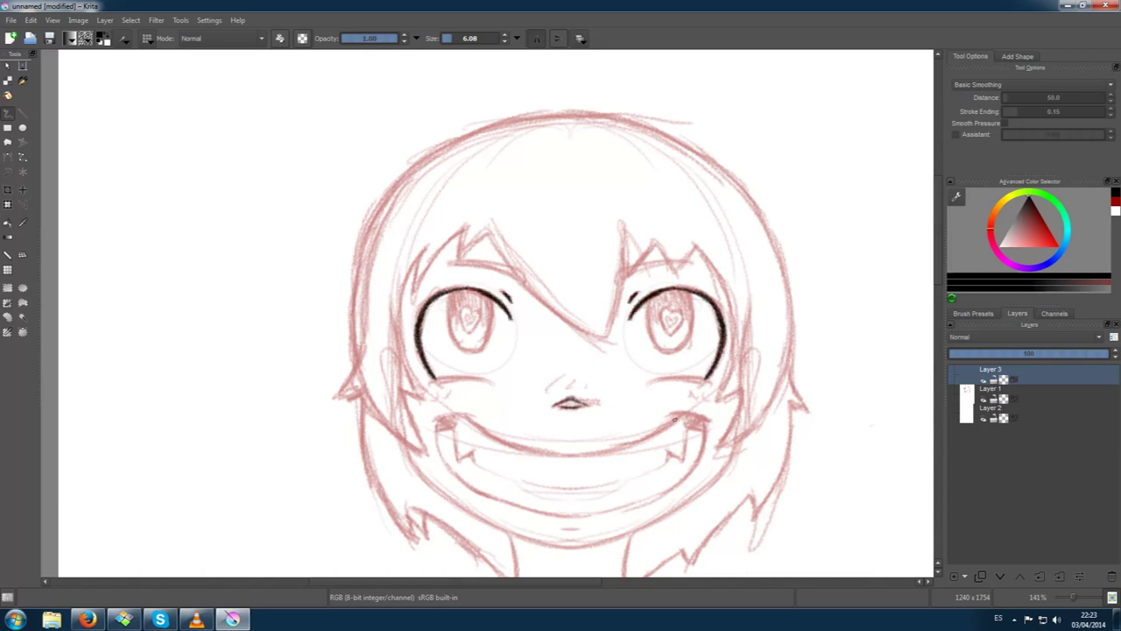
pyautogui.moveTo(455, 284); pyautogui.dragTo(450, 386)
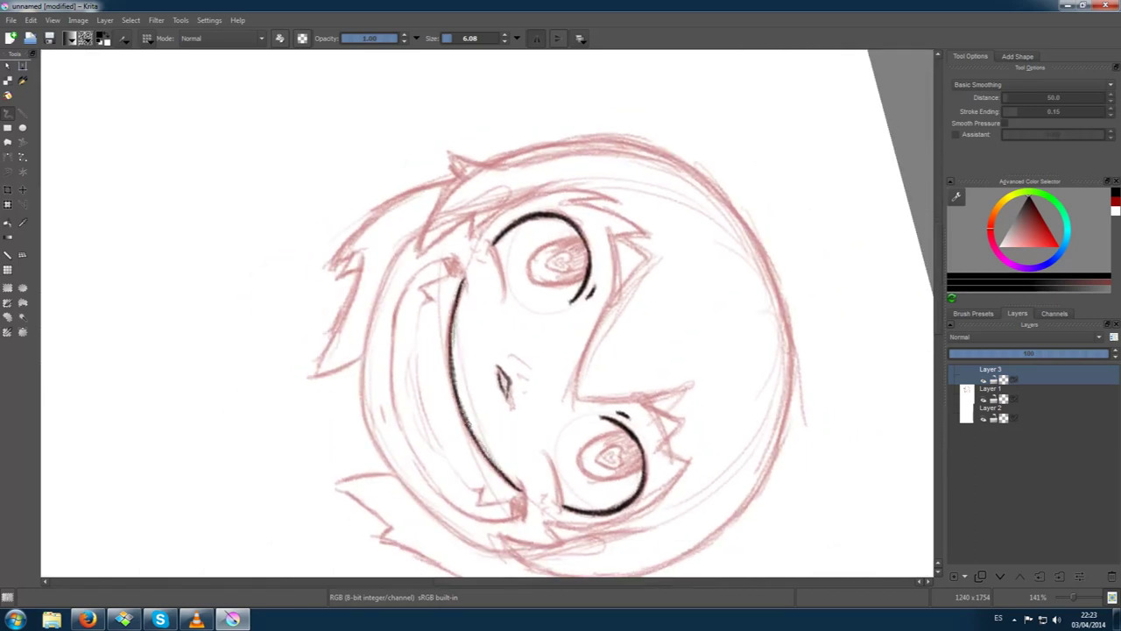
pyautogui.moveTo(453, 261)
pyautogui.mouseDown()
pyautogui.moveTo(416, 279)
pyautogui.moveTo(393, 342)
pyautogui.moveTo(400, 332)
pyautogui.mouseUp()
# Ink the mouth corners, tongue edge, inner eye outlines and eyebrows in black
pyautogui.press('5')
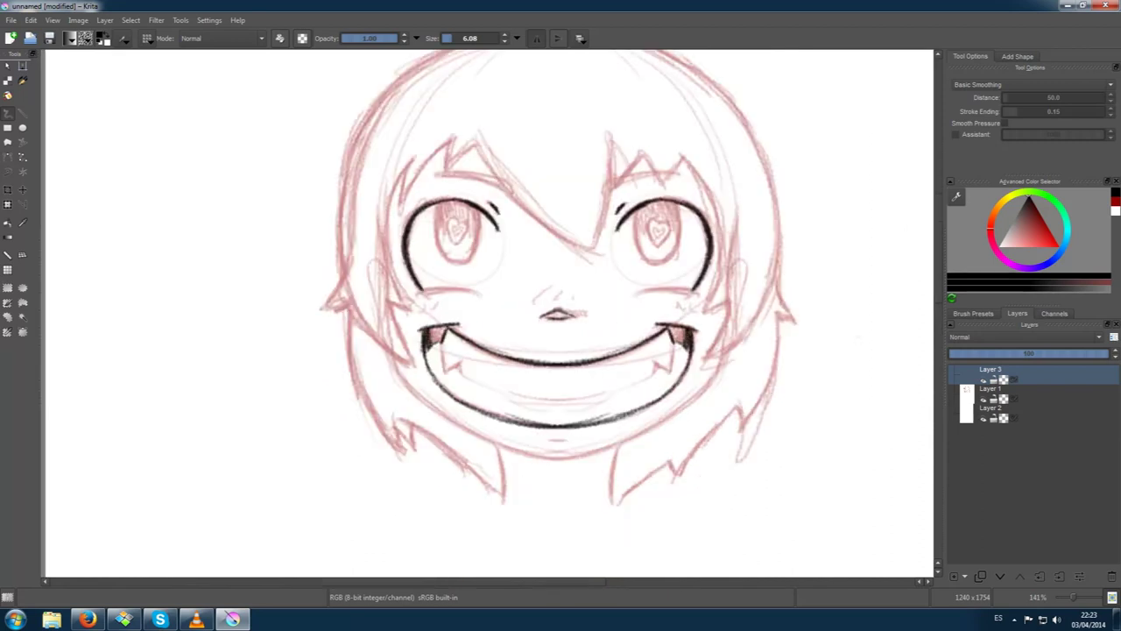
pyautogui.moveTo(428, 336)
pyautogui.mouseDown()
pyautogui.moveTo(452, 371)
pyautogui.moveTo(555, 401)
pyautogui.mouseUp()
pyautogui.moveTo(462, 375); pyautogui.dragTo(507, 392)
pyautogui.moveTo(636, 292)
pyautogui.mouseDown()
pyautogui.moveTo(704, 291)
pyautogui.moveTo(694, 289)
pyautogui.mouseUp()
pyautogui.hotkey('ctrl', 'z')
pyautogui.moveTo(632, 208); pyautogui.dragTo(659, 263)
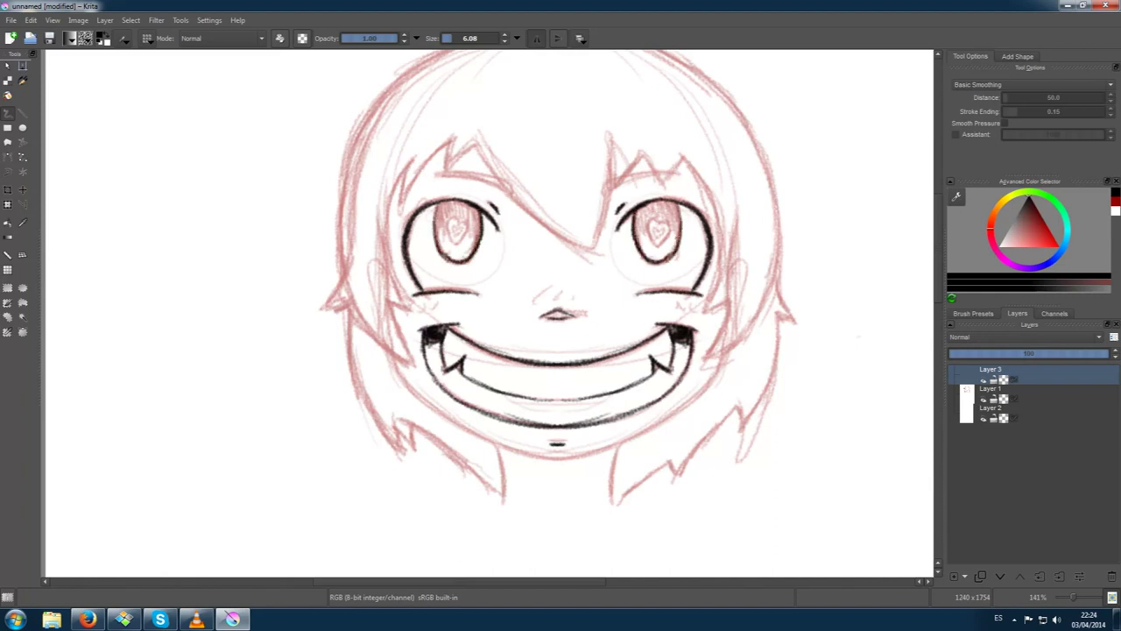
pyautogui.moveTo(602, 193)
pyautogui.mouseDown()
pyautogui.moveTo(678, 175)
pyautogui.moveTo(657, 173)
pyautogui.mouseUp()
# Ink the jaw and chin outline, cheek marks and temple-to-cheek face contours
pyautogui.moveTo(569, 456)
pyautogui.mouseDown()
pyautogui.moveTo(613, 452)
pyautogui.moveTo(692, 404)
pyautogui.moveTo(727, 324)
pyautogui.moveTo(749, 338)
pyautogui.mouseUp()
pyautogui.moveTo(724, 242); pyautogui.dragTo(701, 314)
pyautogui.moveTo(720, 187); pyautogui.dragTo(712, 285)
# Outline the hair along both sides and over the top of the head
pyautogui.moveTo(368, 313); pyautogui.dragTo(354, 340)
pyautogui.moveTo(354, 189); pyautogui.dragTo(331, 319)
pyautogui.scroll(5, 350, 332)
pyautogui.moveTo(338, 437); pyautogui.dragTo(326, 336)
pyautogui.moveTo(349, 293); pyautogui.dragTo(326, 389)
pyautogui.moveTo(385, 219); pyautogui.dragTo(329, 346)
pyautogui.moveTo(377, 262); pyautogui.dragTo(552, 180)
pyautogui.scroll(-5, 526, 350)
# Draw the neck lines, darken the jaw and cheek contours, and ink the lower hair strands
pyautogui.moveTo(520, 408); pyautogui.dragTo(526, 464)
pyautogui.moveTo(487, 389); pyautogui.dragTo(559, 419)
pyautogui.moveTo(433, 317)
pyautogui.mouseDown()
pyautogui.moveTo(412, 352)
pyautogui.moveTo(454, 368)
pyautogui.mouseUp()
pyautogui.moveTo(746, 267); pyautogui.dragTo(716, 329)
pyautogui.moveTo(739, 216); pyautogui.dragTo(723, 275)
pyautogui.moveTo(682, 426); pyautogui.dragTo(633, 461)
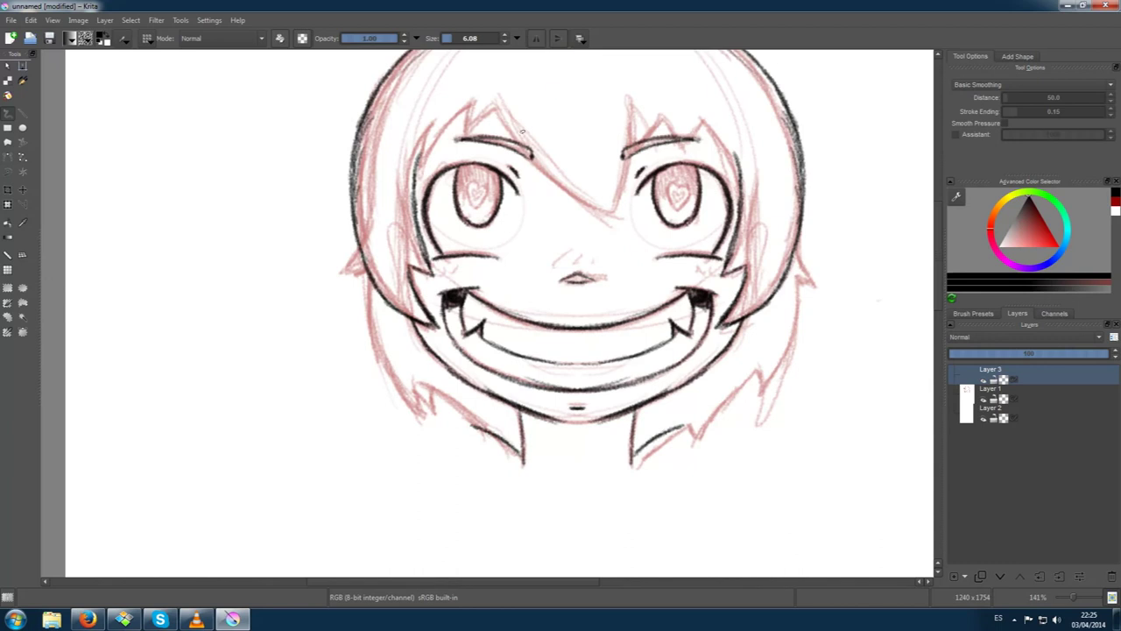
# Ink spiky hair strands across the forehead and erase a stray line on the right contour
pyautogui.scroll(3, 522, 131)
pyautogui.moveTo(529, 229); pyautogui.dragTo(653, 339)
pyautogui.moveTo(662, 226); pyautogui.dragTo(651, 342)
pyautogui.moveTo(661, 279)
pyautogui.mouseDown()
pyautogui.moveTo(694, 238)
pyautogui.moveTo(732, 259)
pyautogui.moveTo(771, 303)
pyautogui.moveTo(776, 350)
pyautogui.mouseUp()
pyautogui.press('e')
pyautogui.moveTo(773, 272); pyautogui.dragTo(776, 340)
# Ink the left hair strokes and the jagged lower-right and lower-left hair tips
pyautogui.moveTo(506, 223); pyautogui.dragTo(496, 262)
pyautogui.moveTo(505, 224); pyautogui.dragTo(463, 299)
pyautogui.moveTo(830, 375)
pyautogui.mouseDown()
pyautogui.moveTo(851, 407)
pyautogui.moveTo(814, 482)
pyautogui.mouseUp()
pyautogui.scroll(-2, 814, 438)
pyautogui.moveTo(833, 367); pyautogui.dragTo(822, 408)
pyautogui.moveTo(834, 378)
pyautogui.mouseDown()
pyautogui.moveTo(794, 449)
pyautogui.moveTo(741, 497)
pyautogui.mouseUp()
pyautogui.moveTo(745, 478); pyautogui.dragTo(724, 499)
pyautogui.moveTo(401, 326)
pyautogui.mouseDown()
pyautogui.moveTo(390, 393)
pyautogui.moveTo(464, 462)
pyautogui.mouseUp()
pyautogui.moveTo(465, 445); pyautogui.dragTo(535, 496)
pyautogui.click(1056, 243)
# Paint a small red blush mark on the cheek, then return to black
pyautogui.moveTo(743, 324); pyautogui.dragTo(755, 334)
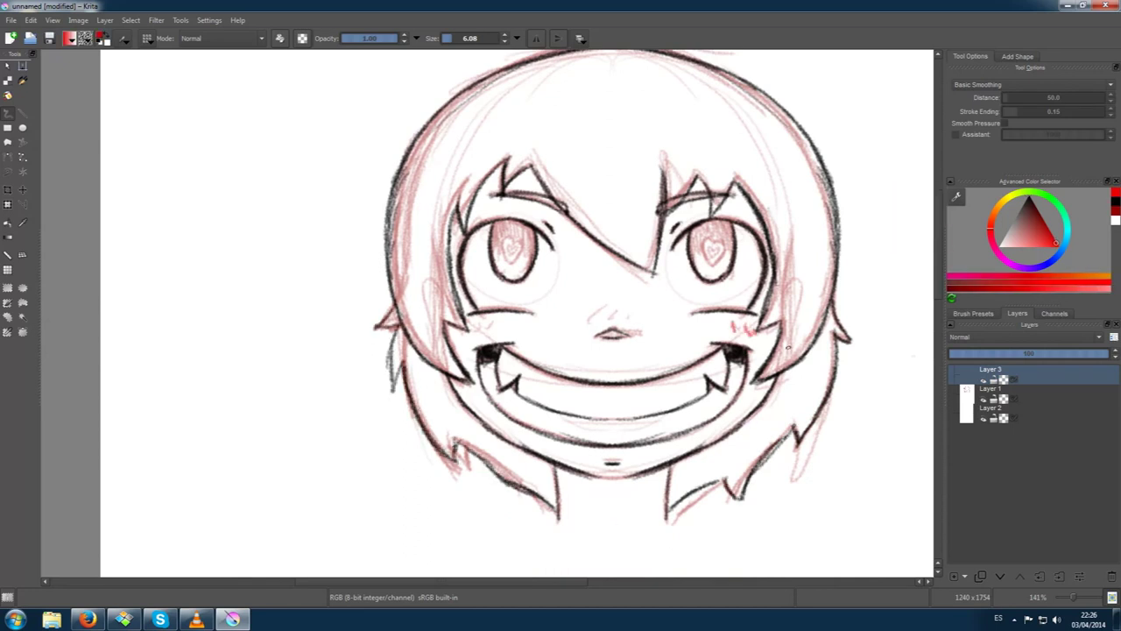
pyautogui.press('d')
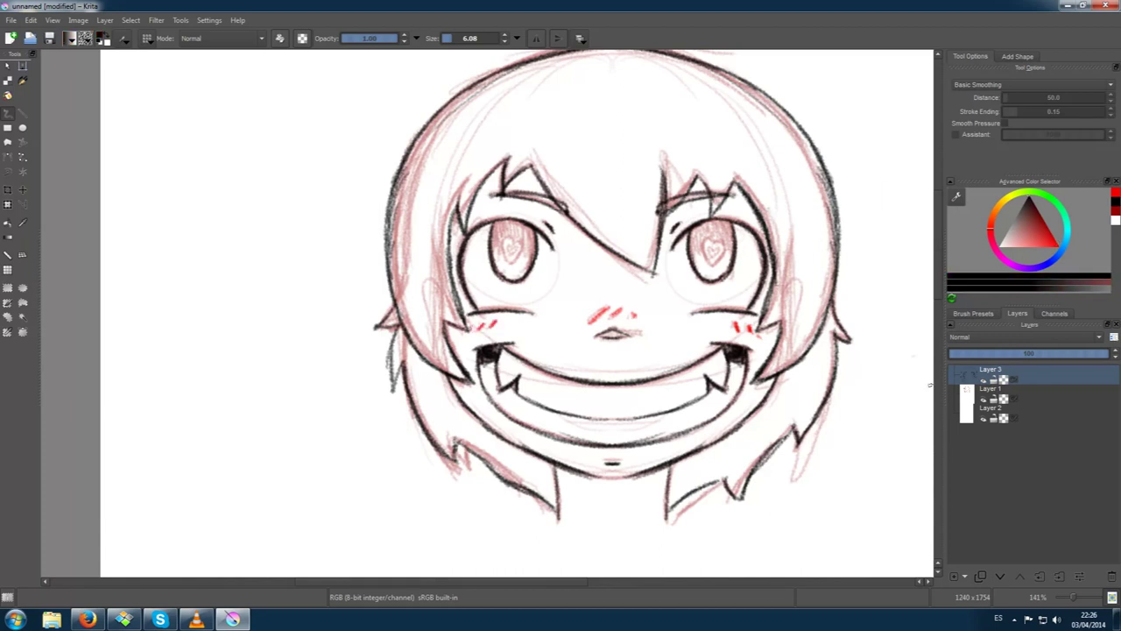
pyautogui.scroll(1, 497, 220)
pyautogui.scroll(2, 497, 221)
pyautogui.click(447, 38)
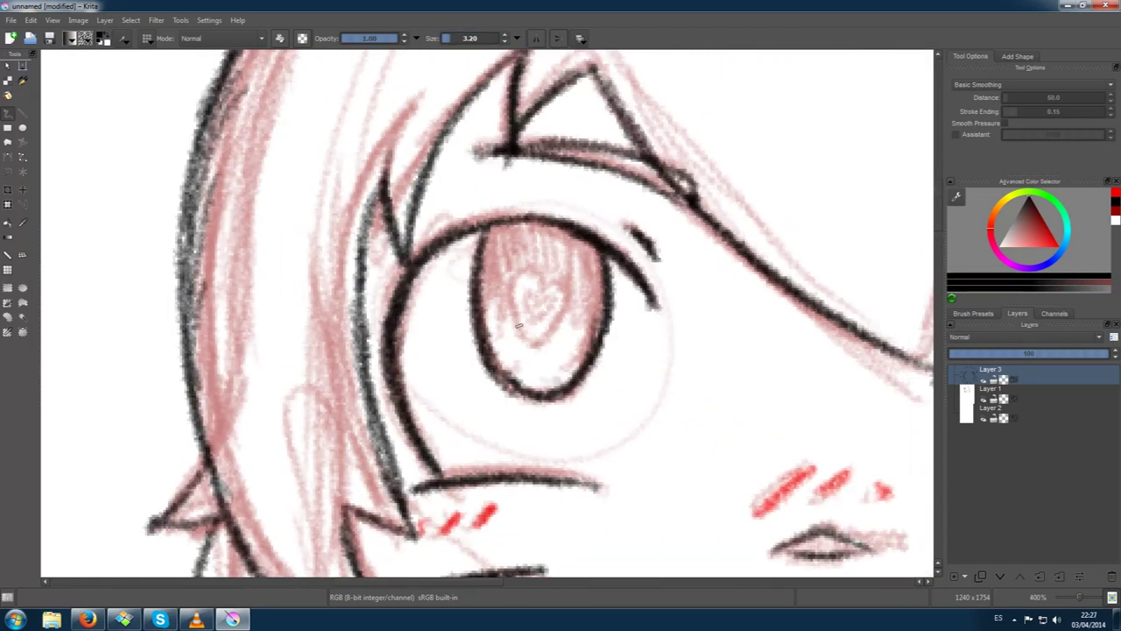
# Ink heart-shaped pupils inside both irises at 400% zoom
pyautogui.moveTo(518, 345)
pyautogui.mouseDown()
pyautogui.moveTo(522, 259)
pyautogui.moveTo(571, 331)
pyautogui.moveTo(518, 348)
pyautogui.moveTo(519, 278)
pyautogui.moveTo(537, 336)
pyautogui.mouseUp()
pyautogui.moveTo(812, 406); pyautogui.dragTo(403, 432)
pyautogui.moveTo(692, 384)
pyautogui.mouseDown()
pyautogui.moveTo(673, 302)
pyautogui.moveTo(701, 298)
pyautogui.moveTo(734, 333)
pyautogui.moveTo(701, 381)
pyautogui.mouseUp()
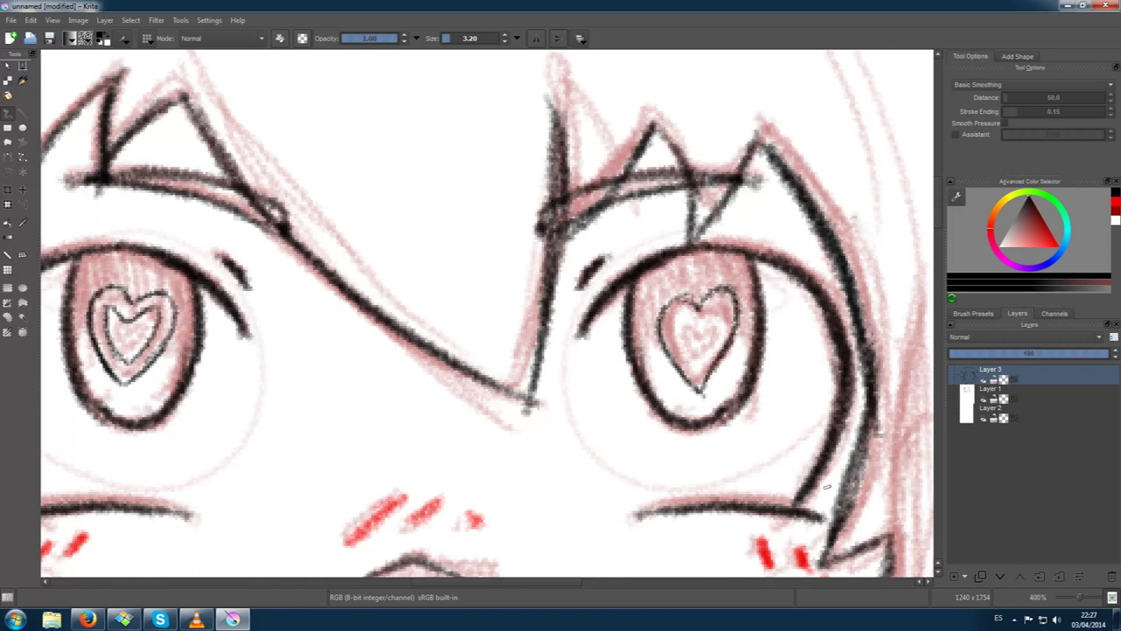
pyautogui.moveTo(677, 326)
pyautogui.mouseDown()
pyautogui.moveTo(697, 366)
pyautogui.moveTo(716, 307)
pyautogui.mouseUp()
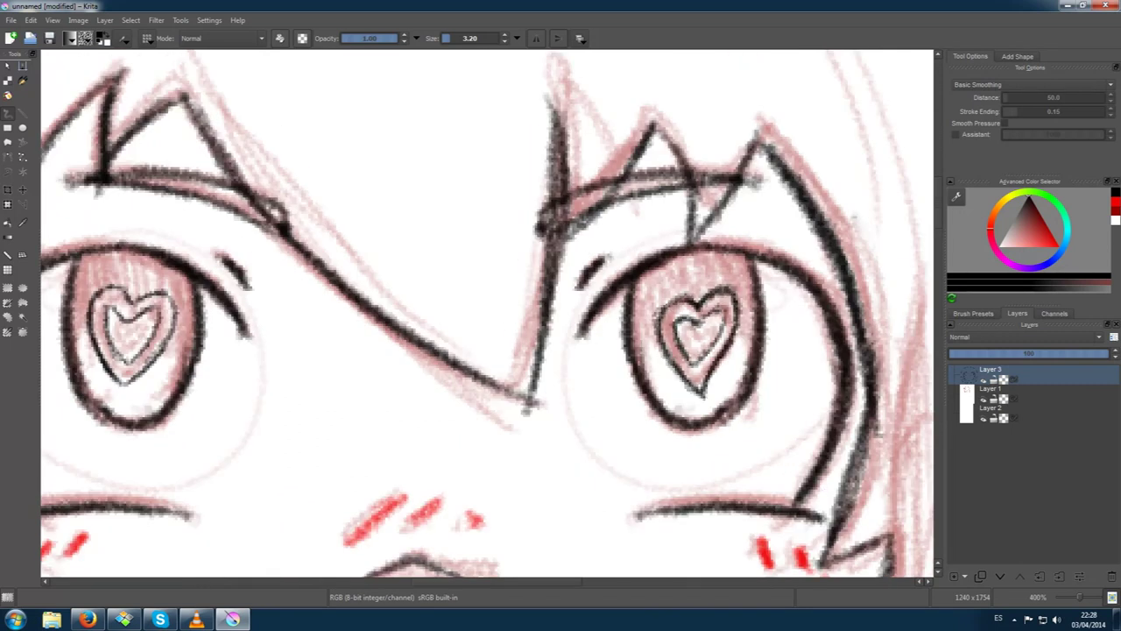
pyautogui.press('-')
pyautogui.press('-')
pyautogui.press('-')
# Hide the pink sketch layer and erase doubled lines along the left hair outline
pyautogui.click(966, 398)
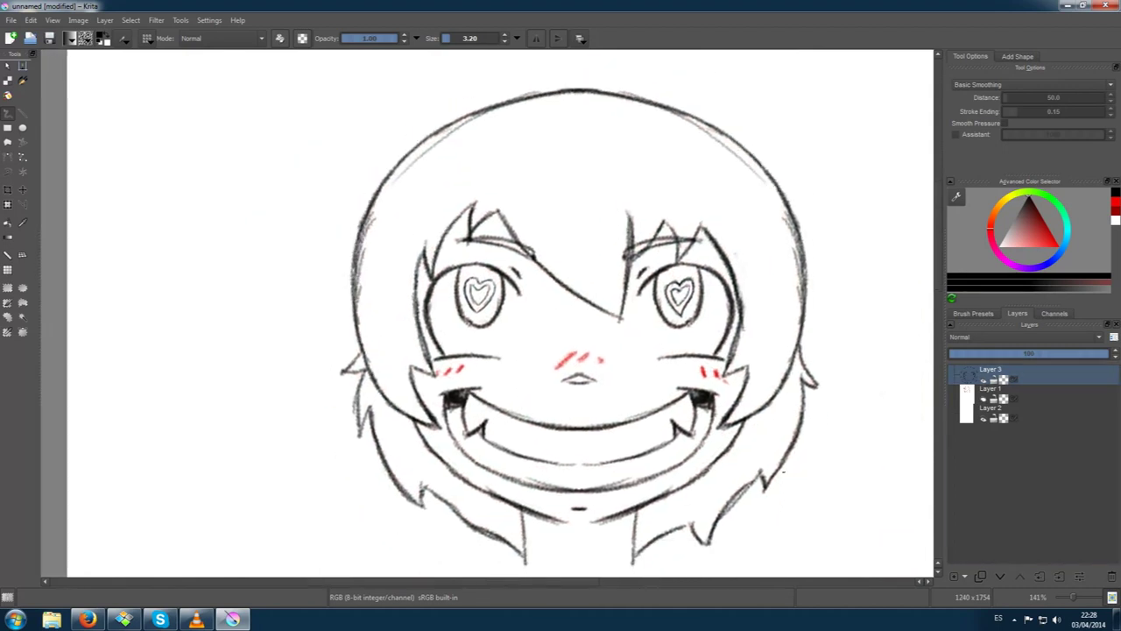
pyautogui.click(973, 313)
pyautogui.click(1014, 417)
pyautogui.moveTo(420, 302); pyautogui.dragTo(507, 175)
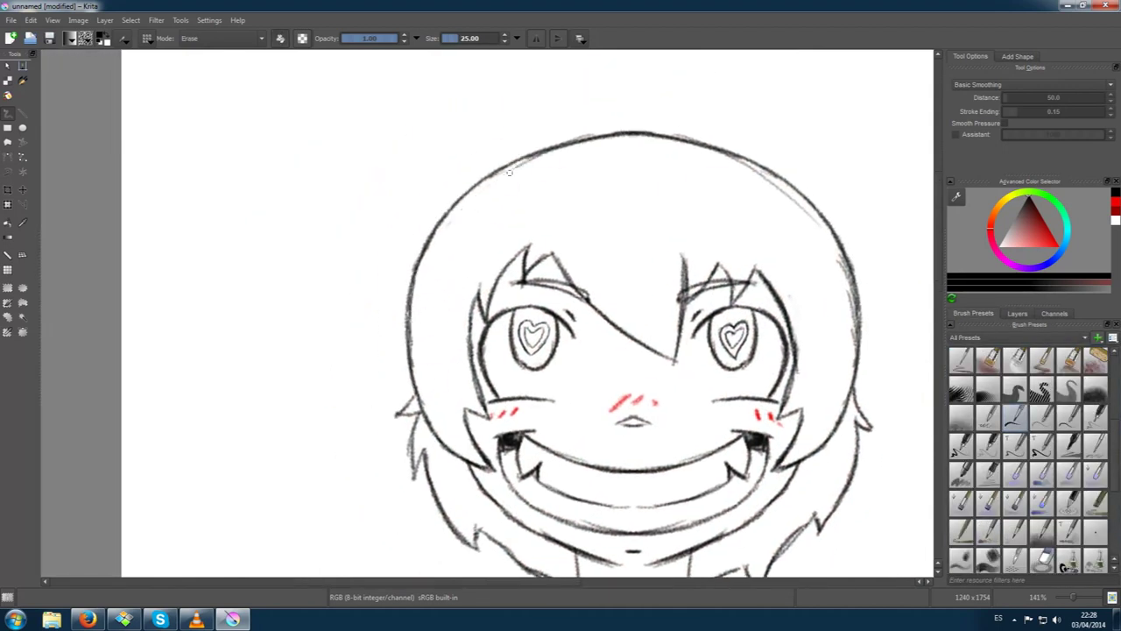
pyautogui.click(987, 530)
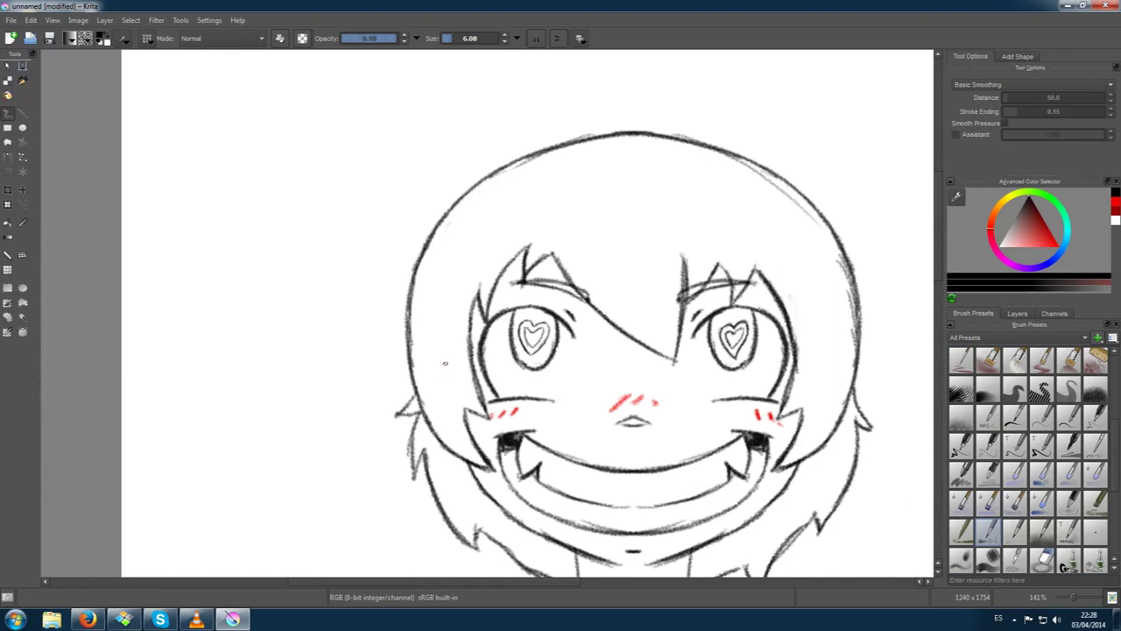
# Retrace the left head outline and add lower-left hair strands
pyautogui.press('+')
pyautogui.moveTo(384, 401); pyautogui.dragTo(515, 103)
pyautogui.moveTo(411, 420); pyautogui.dragTo(442, 311)
pyautogui.moveTo(392, 348); pyautogui.dragTo(412, 428)
pyautogui.moveTo(428, 377)
pyautogui.mouseDown()
pyautogui.moveTo(482, 526)
pyautogui.moveTo(508, 543)
pyautogui.mouseUp()
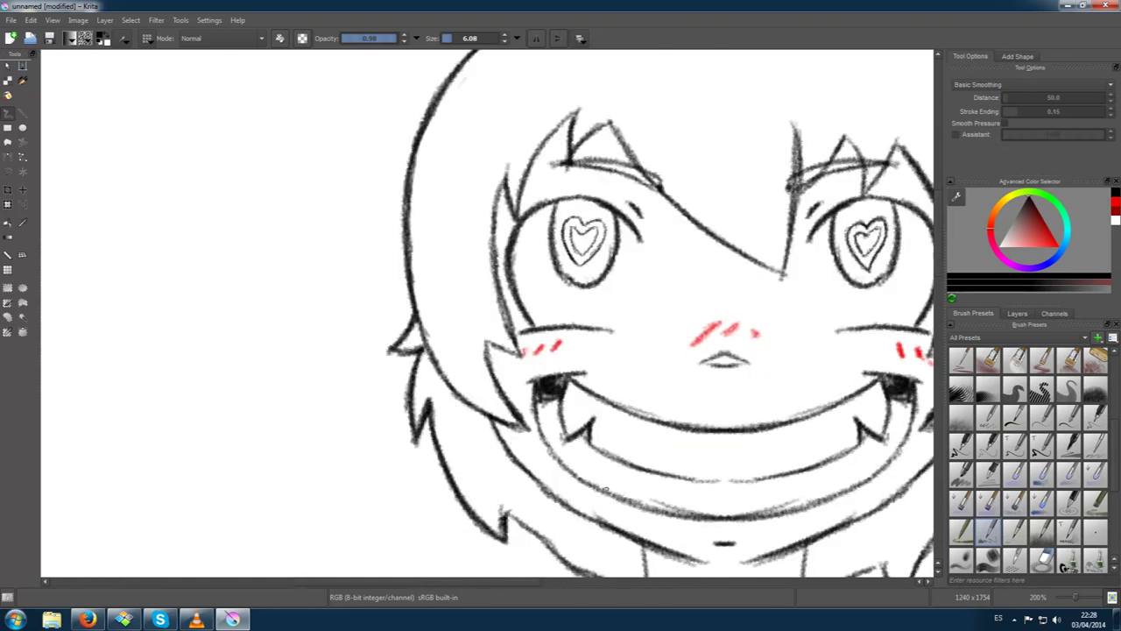
pyautogui.moveTo(525, 438); pyautogui.dragTo(461, 307)
pyautogui.moveTo(445, 386); pyautogui.dragTo(580, 471)
# Retrace the neck and chin lines, darken the jaw contour and touch up the nose
pyautogui.moveTo(582, 411); pyautogui.dragTo(582, 492)
pyautogui.moveTo(740, 412); pyautogui.dragTo(738, 496)
pyautogui.moveTo(638, 431); pyautogui.dragTo(701, 428)
pyautogui.moveTo(473, 282)
pyautogui.mouseDown()
pyautogui.moveTo(567, 368)
pyautogui.moveTo(695, 386)
pyautogui.mouseUp()
pyautogui.moveTo(839, 309); pyautogui.dragTo(708, 384)
pyautogui.moveTo(636, 224); pyautogui.dragTo(681, 224)
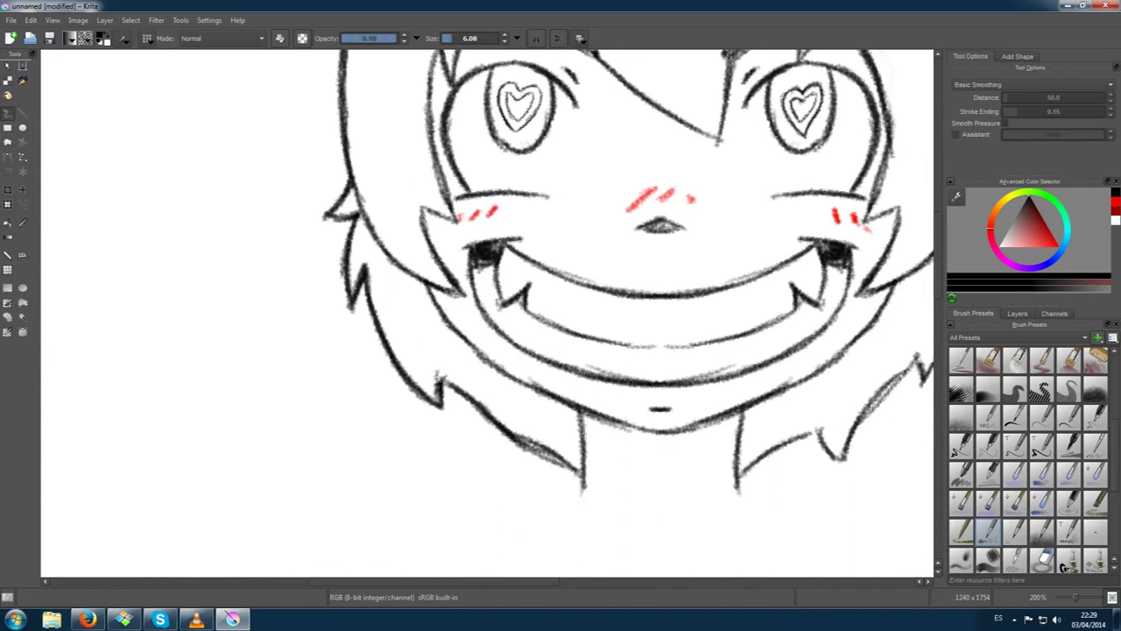
pyautogui.scroll(5, 925, 446)
# Erase stray lines inside the right hair and add pencil strokes on the right jaw
pyautogui.click(1042, 445)
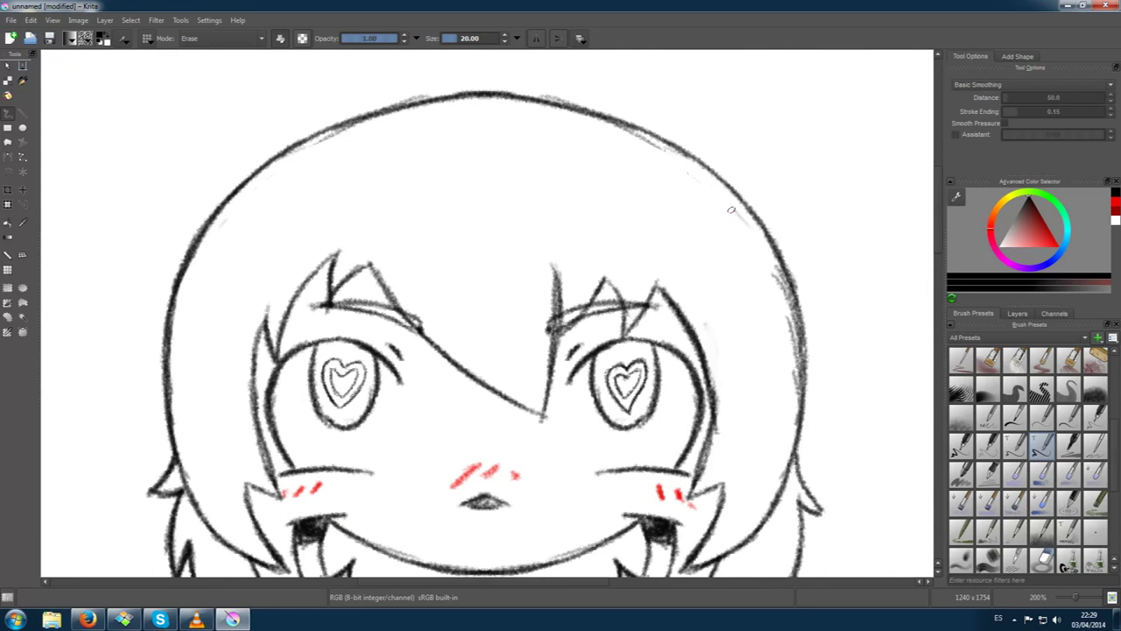
pyautogui.moveTo(760, 256); pyautogui.dragTo(723, 351)
pyautogui.click(988, 532)
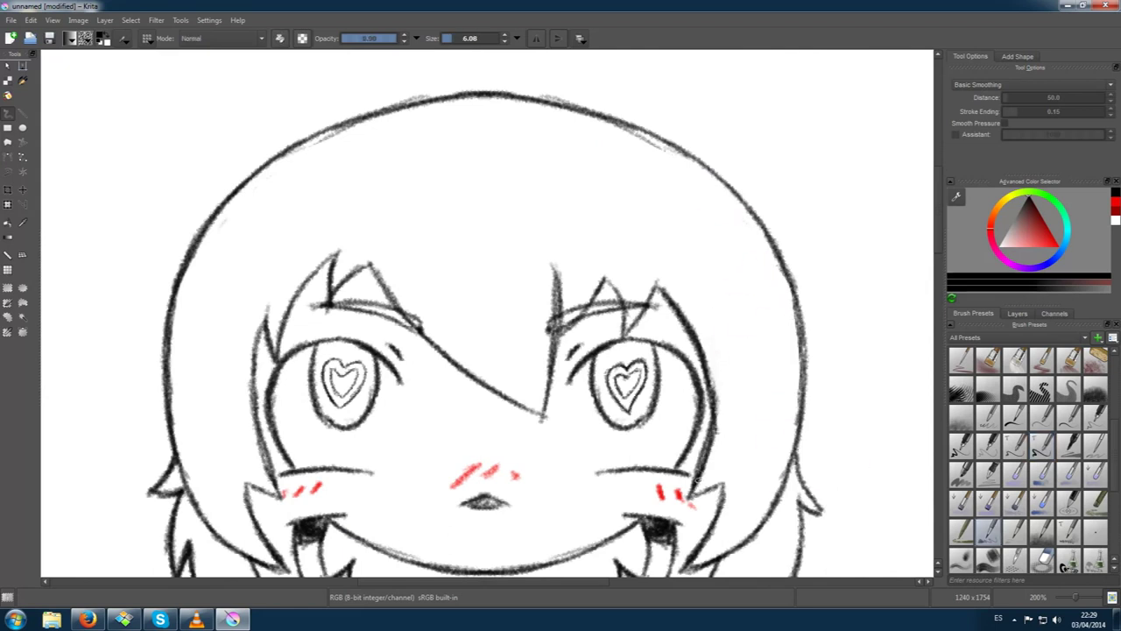
pyautogui.moveTo(704, 424); pyautogui.dragTo(697, 494)
pyautogui.scroll(-3, 701, 438)
pyautogui.press('-')
pyautogui.click(1017, 313)
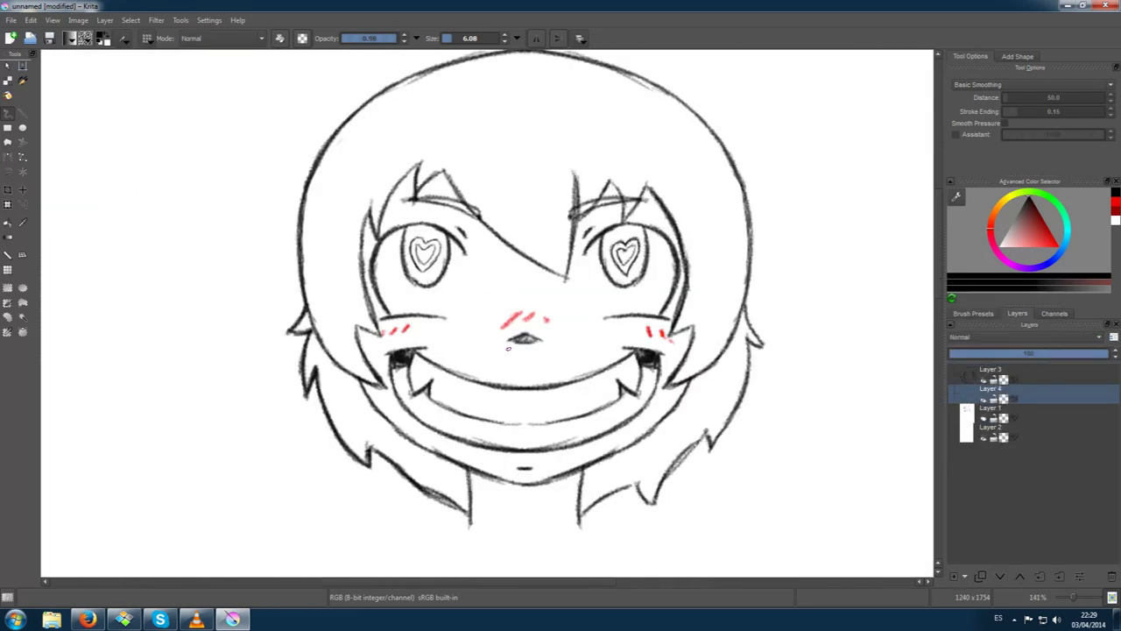
# Choose orange and a broad brush, then paint the right hair strand
pyautogui.click(1058, 246)
pyautogui.click(974, 313)
pyautogui.click(1014, 419)
pyautogui.moveTo(683, 434)
pyautogui.mouseDown()
pyautogui.moveTo(727, 385)
pyautogui.moveTo(749, 311)
pyautogui.moveTo(720, 373)
pyautogui.mouseUp()
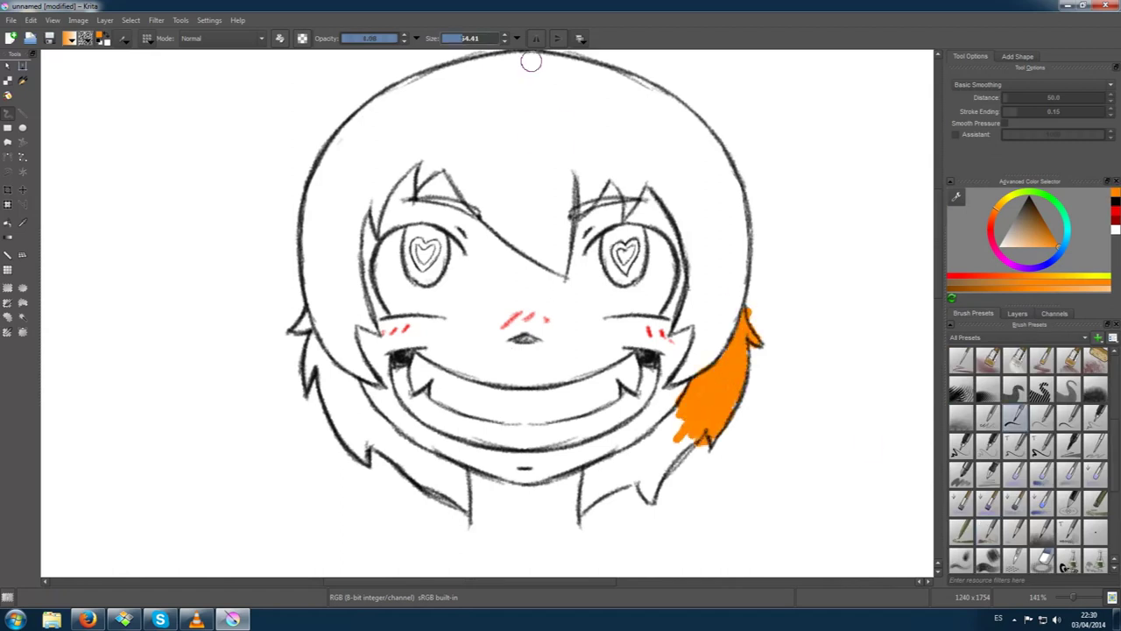
pyautogui.moveTo(679, 412); pyautogui.dragTo(644, 486)
pyautogui.moveTo(697, 438); pyautogui.dragTo(640, 499)
pyautogui.moveTo(661, 451); pyautogui.dragTo(583, 512)
# Fill the remaining white gaps in the right strand up along the cheek
pyautogui.moveTo(723, 443); pyautogui.dragTo(692, 298)
pyautogui.moveTo(692, 385)
pyautogui.mouseDown()
pyautogui.moveTo(723, 303)
pyautogui.moveTo(683, 351)
pyautogui.moveTo(687, 250)
pyautogui.mouseUp()
pyautogui.moveTo(743, 320); pyautogui.dragTo(745, 237)
pyautogui.moveTo(687, 456); pyautogui.dragTo(657, 491)
# Paint the left, lower-left and upper-left hair strands orange
pyautogui.moveTo(359, 212); pyautogui.dragTo(389, 251)
pyautogui.moveTo(408, 377)
pyautogui.mouseDown()
pyautogui.moveTo(389, 250)
pyautogui.moveTo(392, 412)
pyautogui.moveTo(327, 373)
pyautogui.mouseUp()
pyautogui.moveTo(348, 324); pyautogui.dragTo(408, 458)
pyautogui.moveTo(490, 513)
pyautogui.mouseDown()
pyautogui.moveTo(473, 526)
pyautogui.moveTo(394, 464)
pyautogui.moveTo(341, 385)
pyautogui.moveTo(393, 484)
pyautogui.mouseUp()
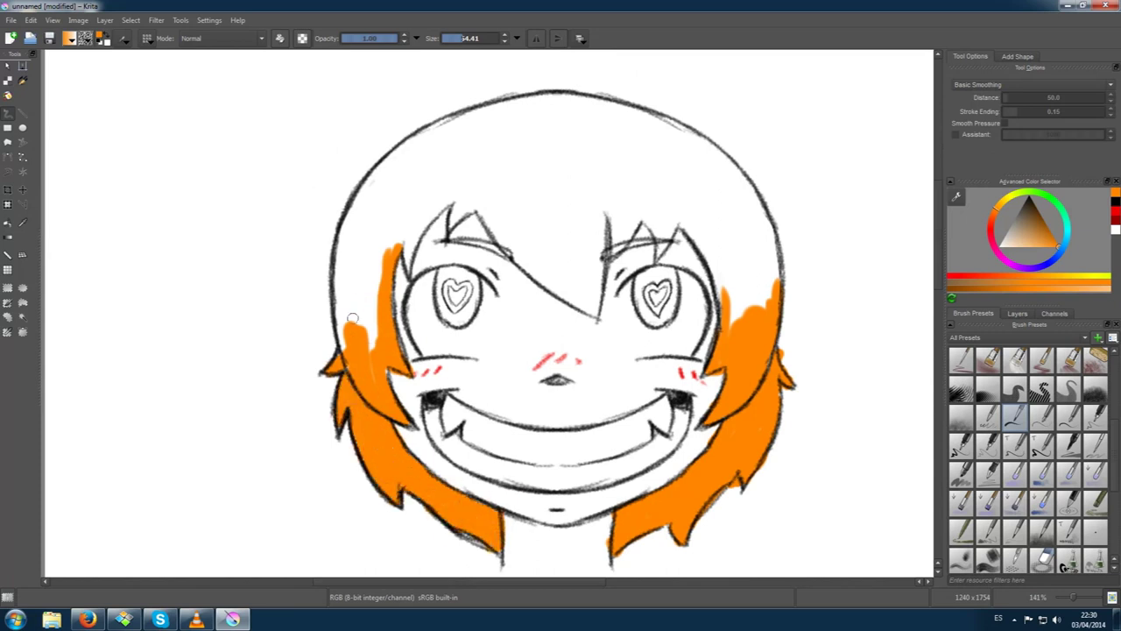
pyautogui.moveTo(352, 318); pyautogui.dragTo(378, 316)
# Paint the bangs and right-side hair orange, undoing an oversized crown stroke
pyautogui.moveTo(410, 255)
pyautogui.mouseDown()
pyautogui.moveTo(445, 195)
pyautogui.moveTo(483, 205)
pyautogui.moveTo(594, 311)
pyautogui.moveTo(604, 209)
pyautogui.moveTo(618, 207)
pyautogui.mouseUp()
pyautogui.moveTo(491, 210); pyautogui.dragTo(569, 293)
pyautogui.moveTo(605, 206); pyautogui.dragTo(589, 302)
pyautogui.moveTo(679, 219); pyautogui.dragTo(721, 308)
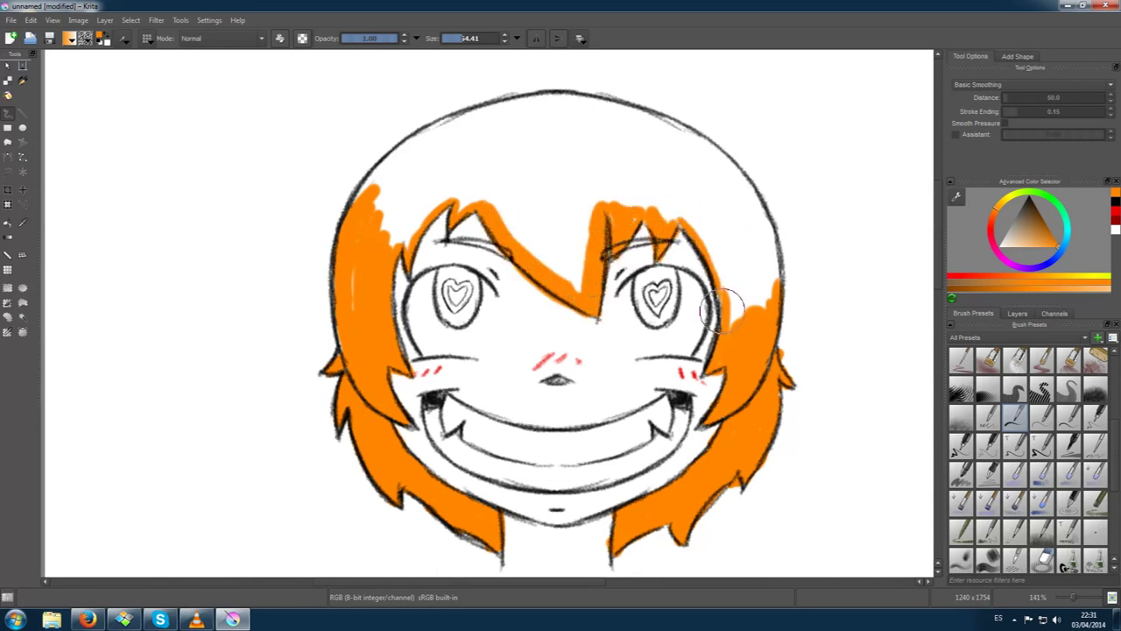
pyautogui.moveTo(363, 190)
pyautogui.mouseDown()
pyautogui.moveTo(614, 83)
pyautogui.moveTo(710, 145)
pyautogui.moveTo(745, 238)
pyautogui.mouseUp()
pyautogui.moveTo(377, 227)
pyautogui.mouseDown()
pyautogui.moveTo(438, 158)
pyautogui.moveTo(625, 163)
pyautogui.moveTo(601, 236)
pyautogui.mouseUp()
pyautogui.hotkey('ctrl', 'z')
# Fill the crown and centre bang orange, covering the remaining white spots
pyautogui.moveTo(526, 149)
pyautogui.mouseDown()
pyautogui.moveTo(604, 175)
pyautogui.moveTo(578, 281)
pyautogui.mouseUp()
pyautogui.moveTo(526, 192)
pyautogui.mouseDown()
pyautogui.moveTo(496, 171)
pyautogui.moveTo(360, 289)
pyautogui.mouseUp()
pyautogui.moveTo(420, 158)
pyautogui.mouseDown()
pyautogui.moveTo(412, 237)
pyautogui.moveTo(461, 201)
pyautogui.mouseUp()
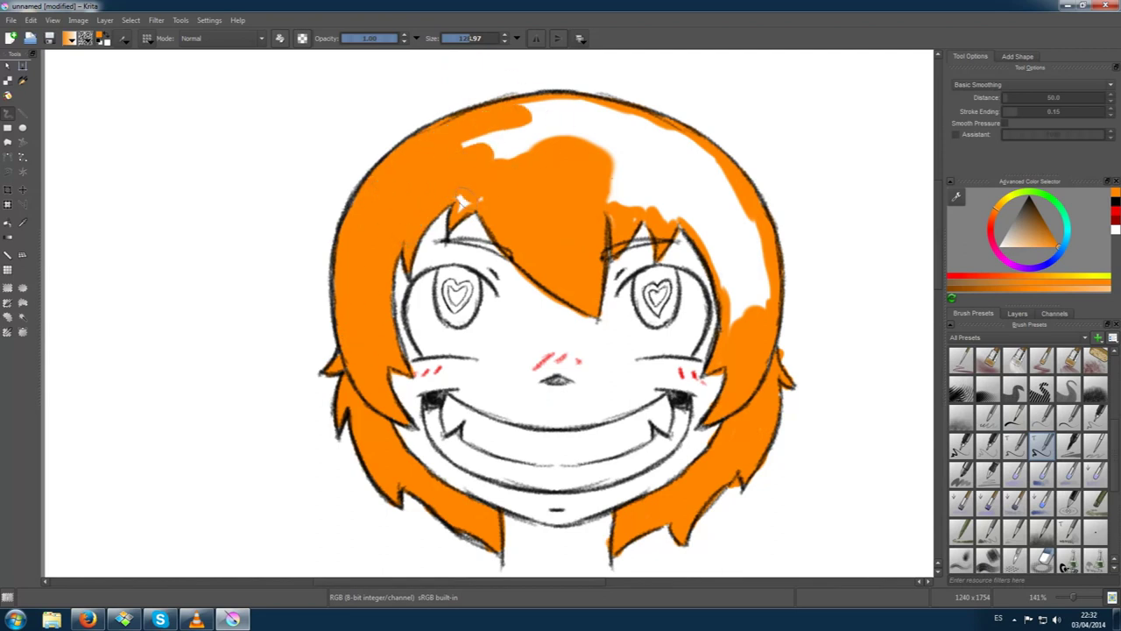
pyautogui.moveTo(617, 167); pyautogui.dragTo(730, 280)
pyautogui.moveTo(759, 320)
pyautogui.mouseDown()
pyautogui.moveTo(745, 201)
pyautogui.moveTo(561, 96)
pyautogui.mouseUp()
pyautogui.moveTo(630, 101); pyautogui.dragTo(570, 114)
pyautogui.moveTo(491, 140)
pyautogui.mouseDown()
pyautogui.moveTo(594, 151)
pyautogui.moveTo(688, 136)
pyautogui.mouseUp()
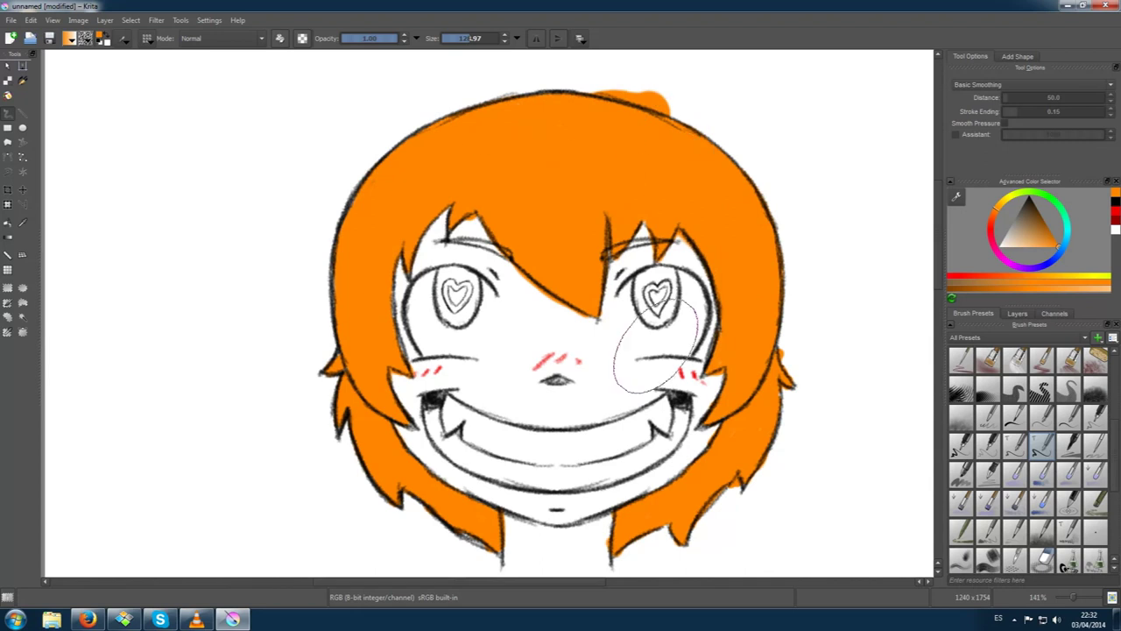
pyautogui.write('20')
pyautogui.press('e')
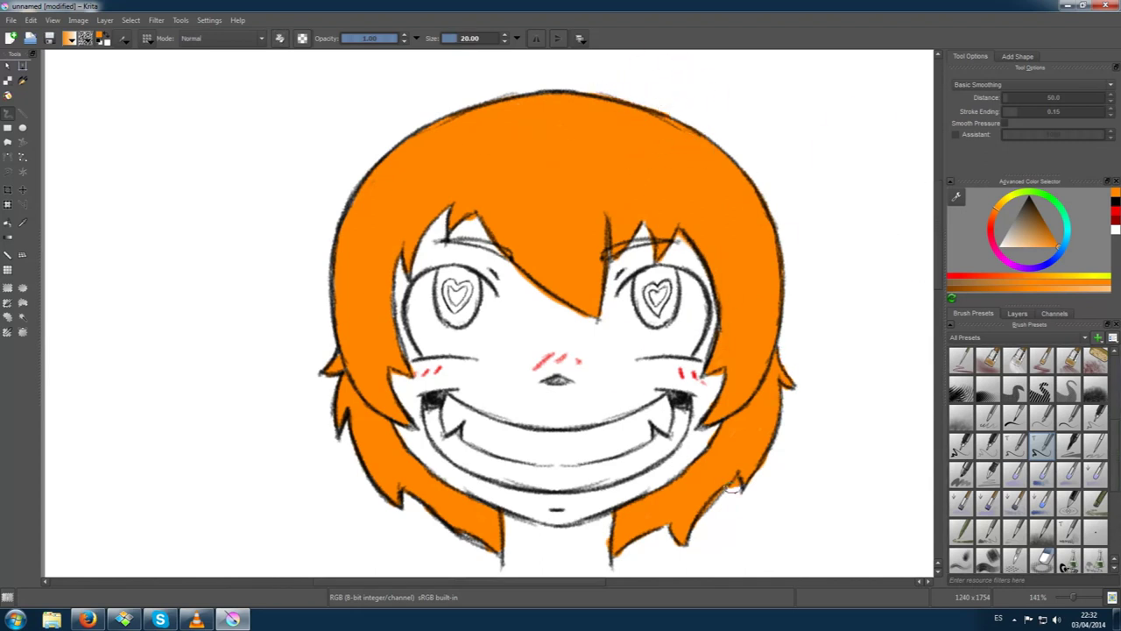
# Pick a light peach in Normal mode and paint skin beside the right eye, under the bangs and on the chin
pyautogui.keyDown('ctrl'); pyautogui.click(920, 217); pyautogui.keyUp('ctrl')
pyautogui.press('e')
pyautogui.keyDown('ctrl'); pyautogui.click(889, 225); pyautogui.keyUp('ctrl')
pyautogui.moveTo(694, 259); pyautogui.dragTo(679, 223)
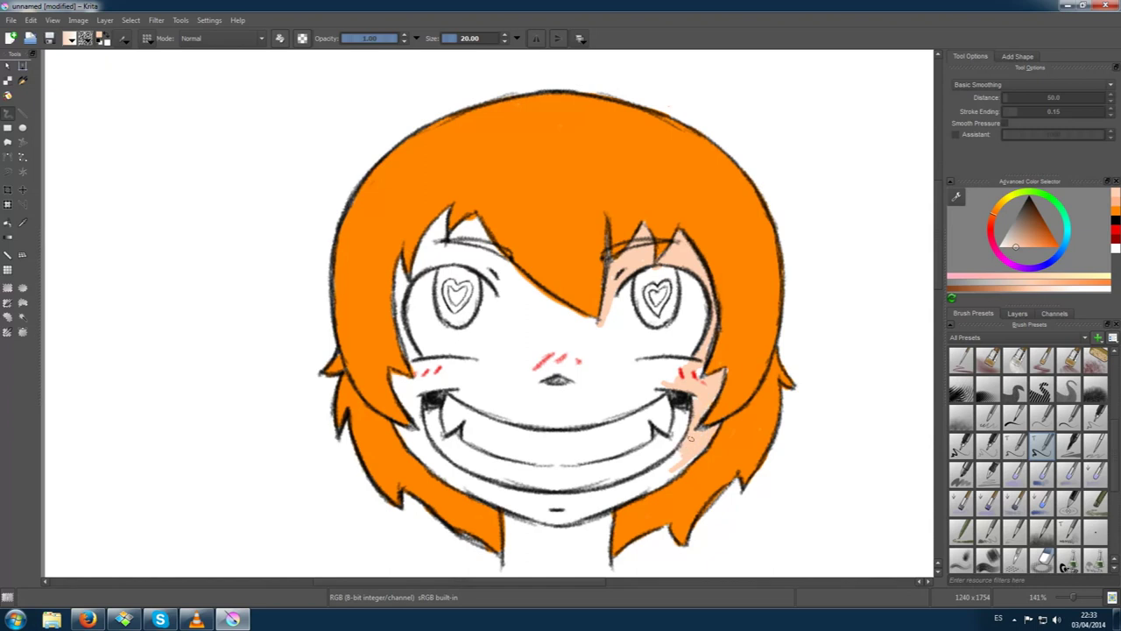
pyautogui.moveTo(501, 256); pyautogui.dragTo(612, 327)
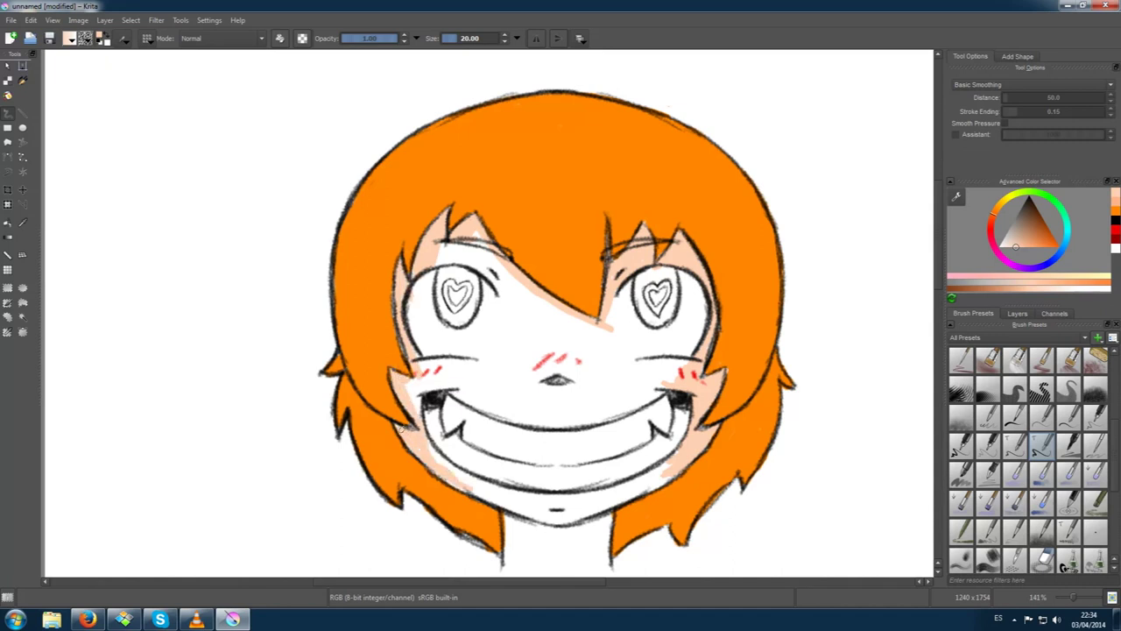
pyautogui.moveTo(595, 519)
pyautogui.mouseDown()
pyautogui.moveTo(657, 483)
pyautogui.moveTo(644, 476)
pyautogui.mouseUp()
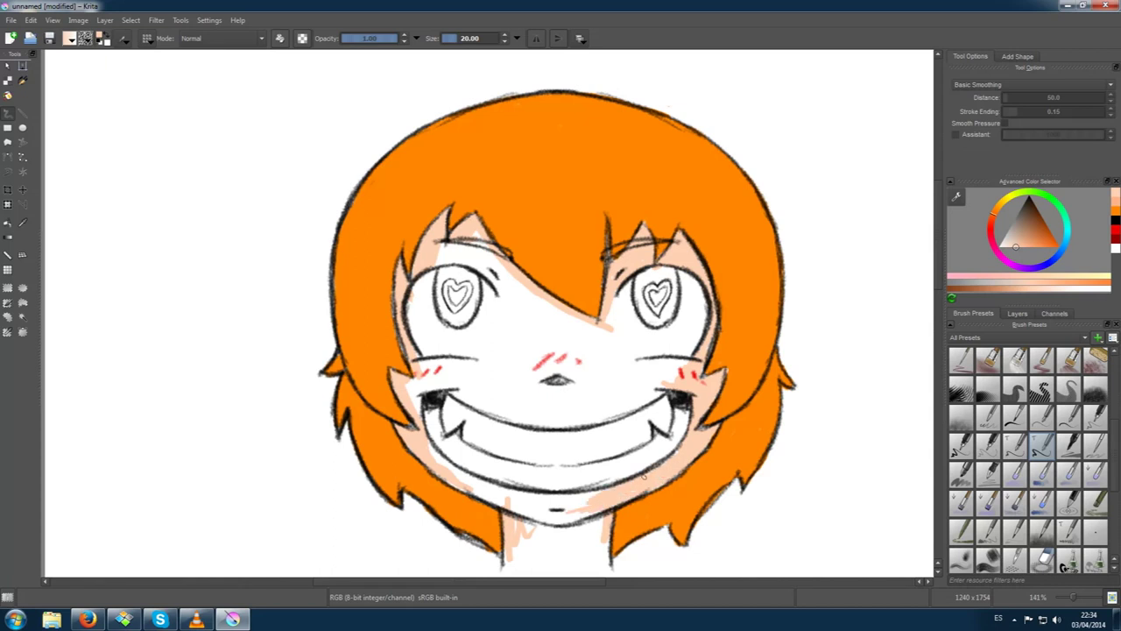
# Fill the cheeks, nose area, mouth surroundings, lower-left jaw and neck with peach
pyautogui.moveTo(636, 377)
pyautogui.mouseDown()
pyautogui.moveTo(561, 421)
pyautogui.moveTo(692, 403)
pyautogui.mouseUp()
pyautogui.moveTo(552, 416); pyautogui.dragTo(640, 368)
pyautogui.moveTo(627, 289)
pyautogui.mouseDown()
pyautogui.moveTo(535, 386)
pyautogui.moveTo(500, 333)
pyautogui.moveTo(491, 271)
pyautogui.moveTo(447, 341)
pyautogui.mouseUp()
pyautogui.moveTo(499, 368)
pyautogui.mouseDown()
pyautogui.moveTo(433, 362)
pyautogui.moveTo(526, 351)
pyautogui.mouseUp()
pyautogui.moveTo(534, 412)
pyautogui.mouseDown()
pyautogui.moveTo(424, 392)
pyautogui.moveTo(473, 490)
pyautogui.mouseUp()
pyautogui.moveTo(552, 503); pyautogui.dragTo(467, 477)
pyautogui.moveTo(535, 512)
pyautogui.mouseDown()
pyautogui.moveTo(587, 534)
pyautogui.moveTo(561, 565)
pyautogui.moveTo(567, 545)
pyautogui.mouseUp()
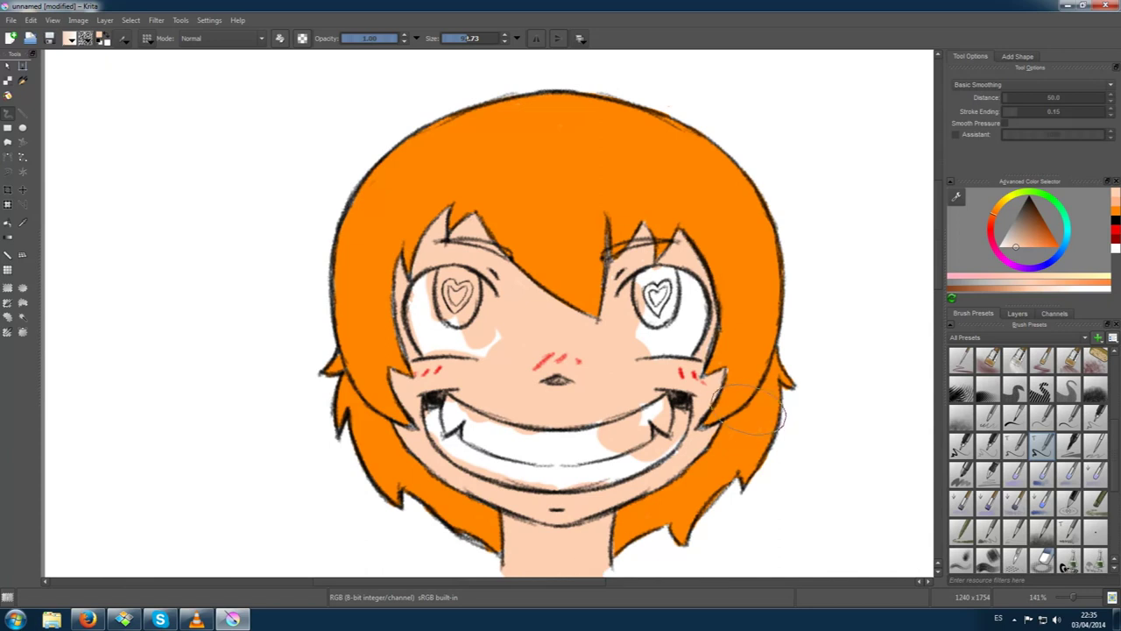
# Sample a darker skin tone from the canvas and set the brush size to 20
pyautogui.keyDown('ctrl'); pyautogui.click(868, 310); pyautogui.keyUp('ctrl')
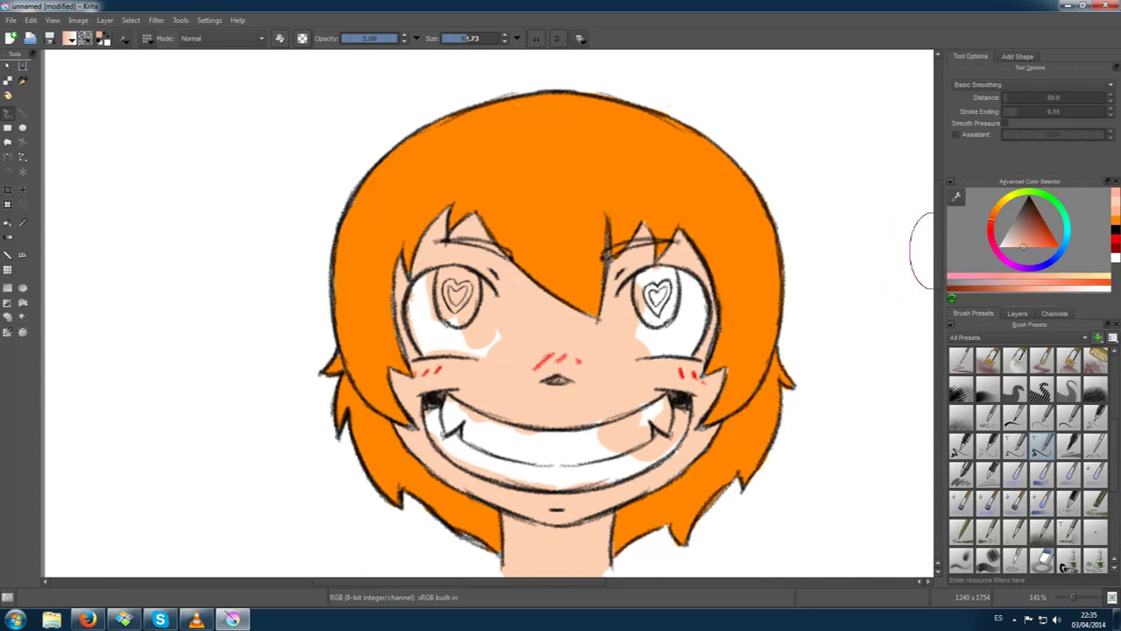
pyautogui.keyDown('ctrl'); pyautogui.click(932, 242); pyautogui.keyUp('ctrl')
pyautogui.keyDown('ctrl'); pyautogui.click(911, 341); pyautogui.keyUp('ctrl')
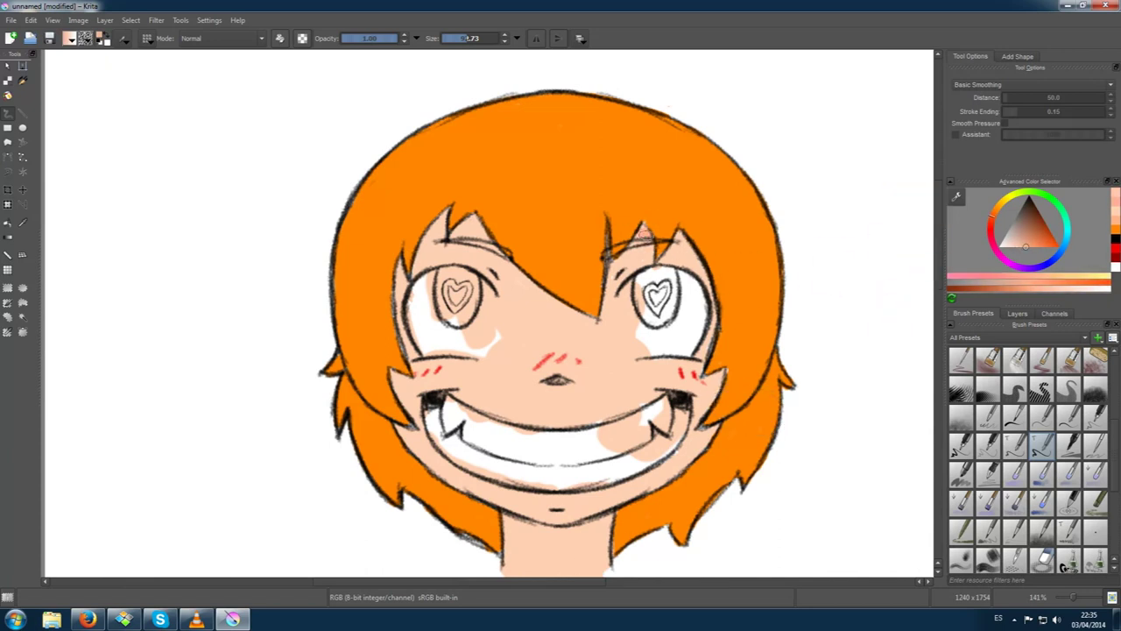
pyautogui.click(1041, 446)
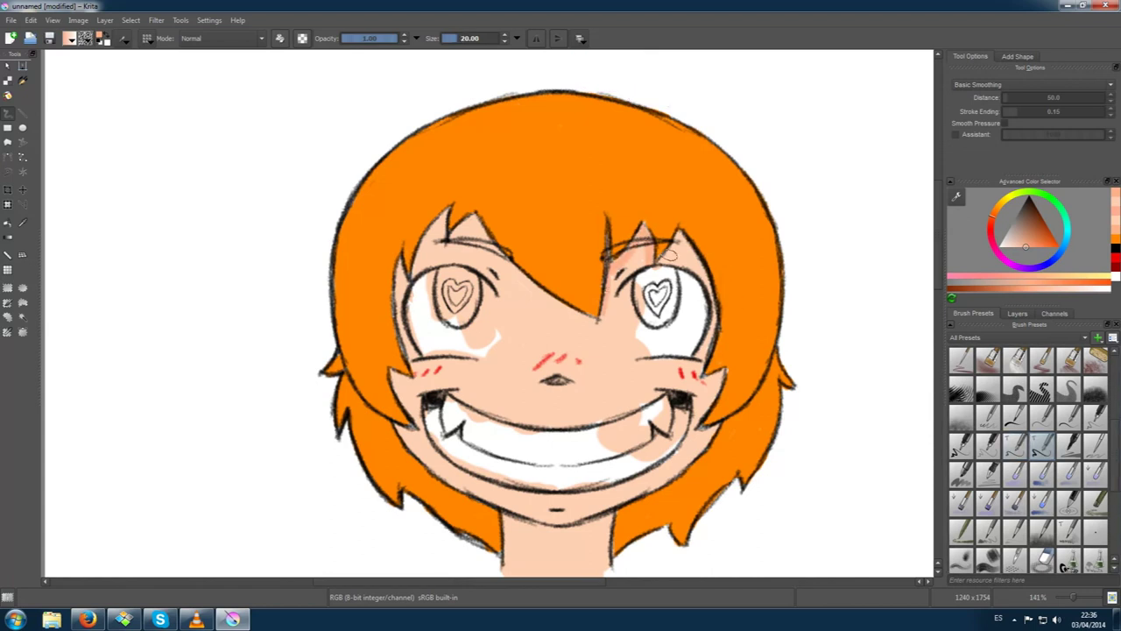
pyautogui.scroll(2, 561, 341)
pyautogui.rightClick(759, 338)
pyautogui.scroll(1, 782, 230)
pyautogui.rightClick(823, 289)
pyautogui.scroll(-1, 810, 246)
pyautogui.scroll(-1, 805, 284)
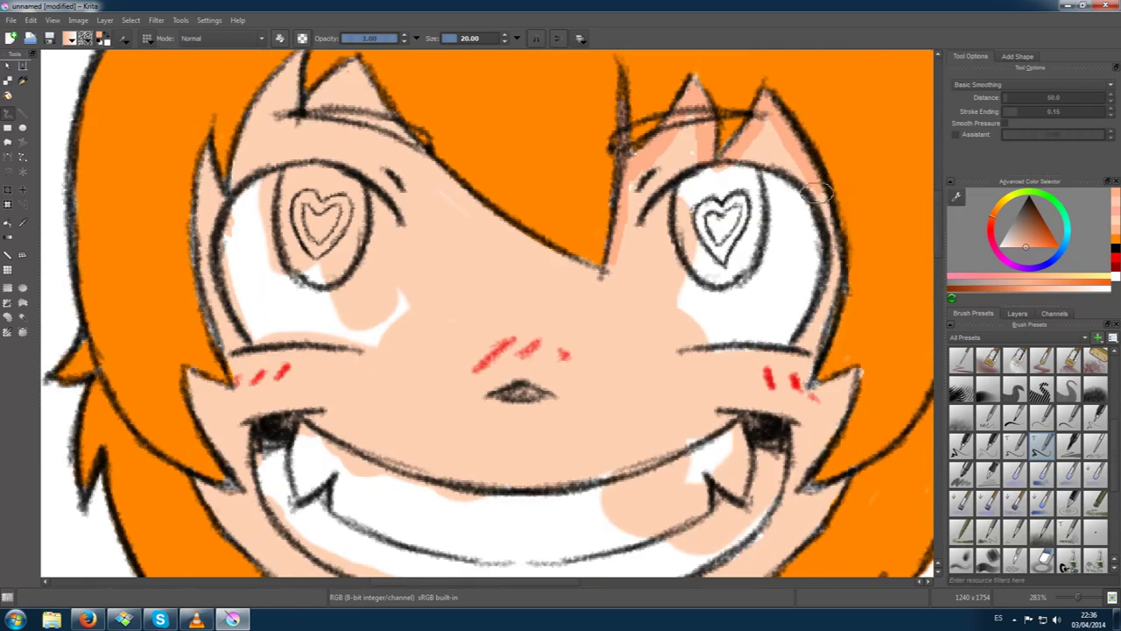
pyautogui.scroll(-1, 832, 368)
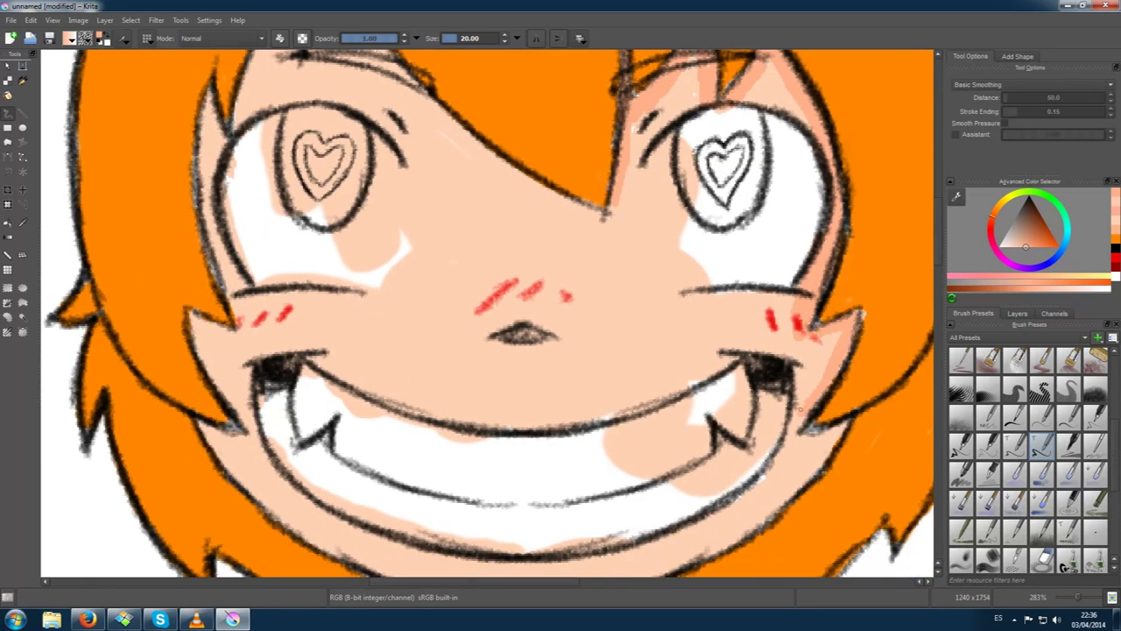
pyautogui.scroll(-2, 813, 438)
pyautogui.hscroll(-1, 841, 359)
pyautogui.hscroll(-1, 895, 299)
# Paint darker salmon shadows across the neck below the chin and along the face's left edge
pyautogui.moveTo(627, 516)
pyautogui.mouseDown()
pyautogui.moveTo(823, 480)
pyautogui.moveTo(828, 451)
pyautogui.mouseUp()
pyautogui.moveTo(797, 491); pyautogui.dragTo(840, 447)
pyautogui.moveTo(624, 451); pyautogui.dragTo(636, 502)
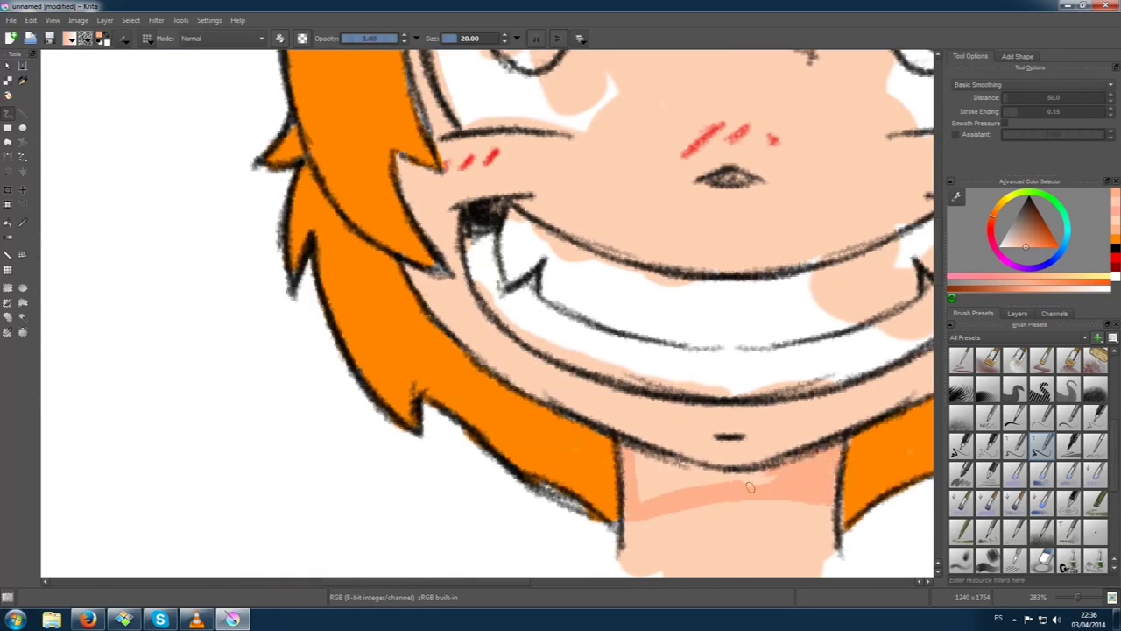
pyautogui.scroll(3, 666, 473)
pyautogui.moveTo(407, 240); pyautogui.dragTo(443, 443)
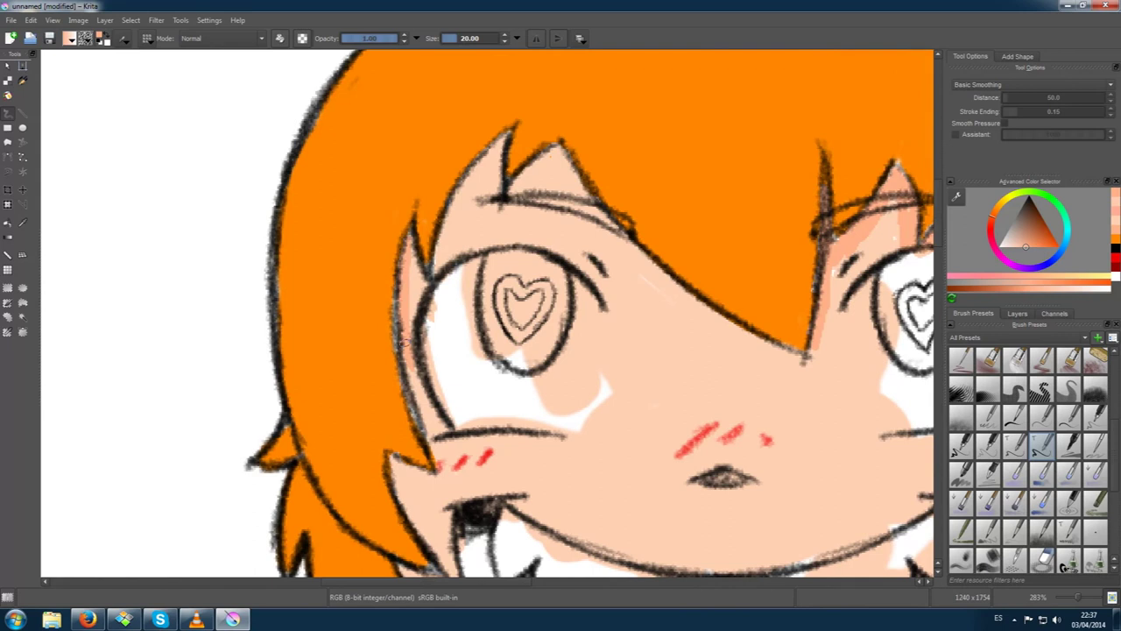
# Sample the salmon shade and paint a shadow along the forehead under the hair fringe
pyautogui.scroll(-1, 443, 443)
pyautogui.scroll(-2, 401, 403)
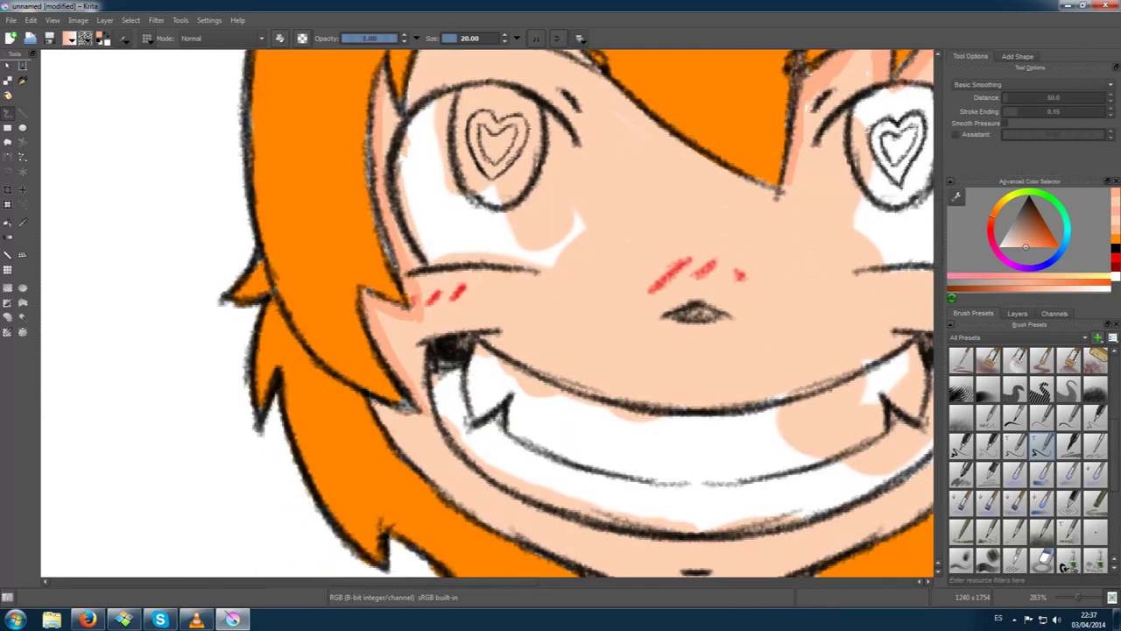
pyautogui.scroll(-1, 399, 412)
pyautogui.scroll(-2, 661, 506)
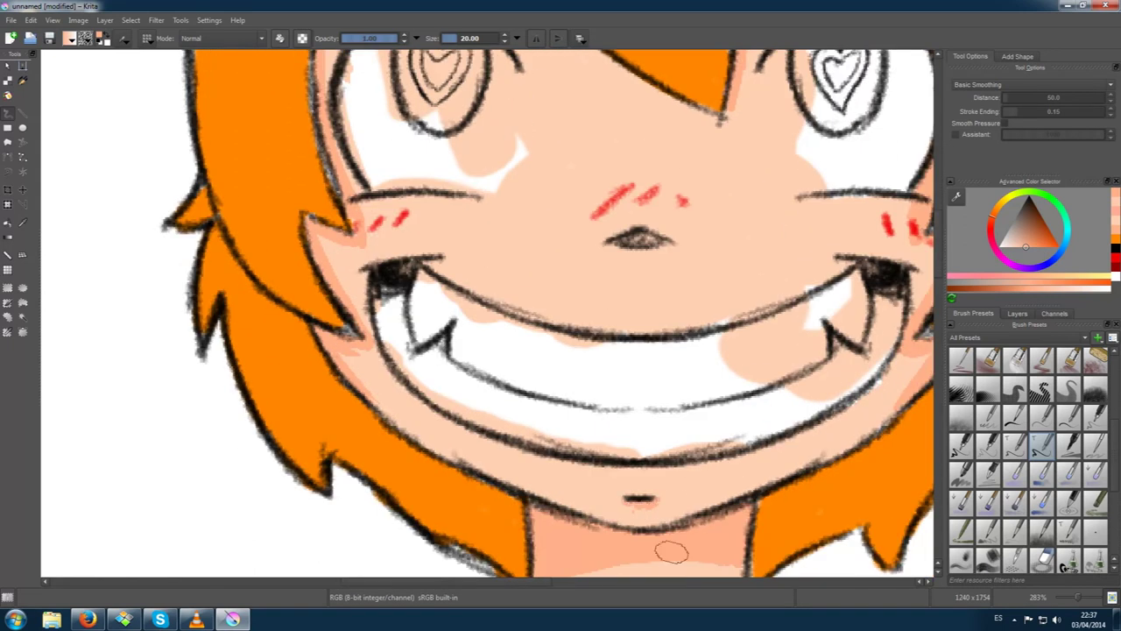
pyautogui.scroll(5, 672, 552)
pyautogui.scroll(1, 671, 476)
pyautogui.scroll(1, 530, 333)
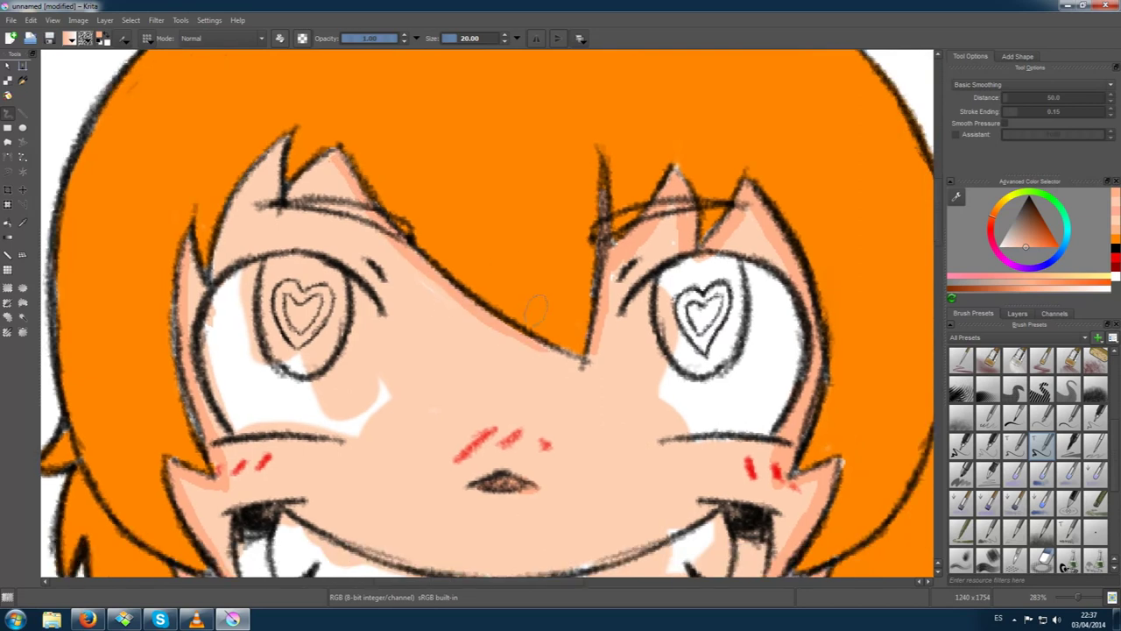
pyautogui.scroll(2, 530, 333)
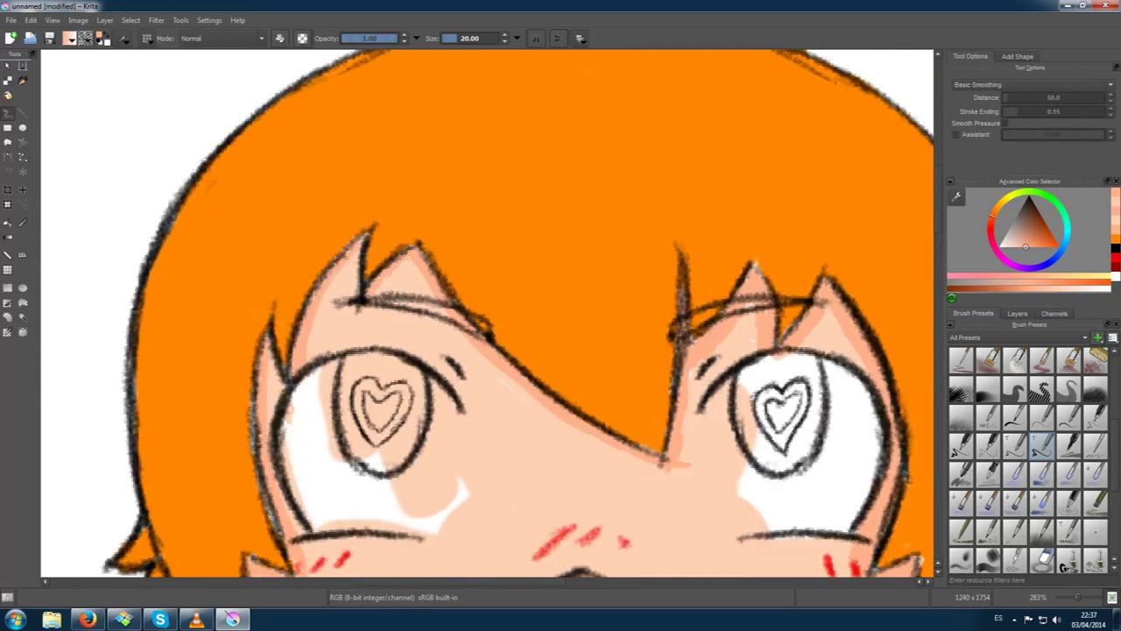
pyautogui.scroll(-1, 273, 382)
pyautogui.scroll(-2, 535, 350)
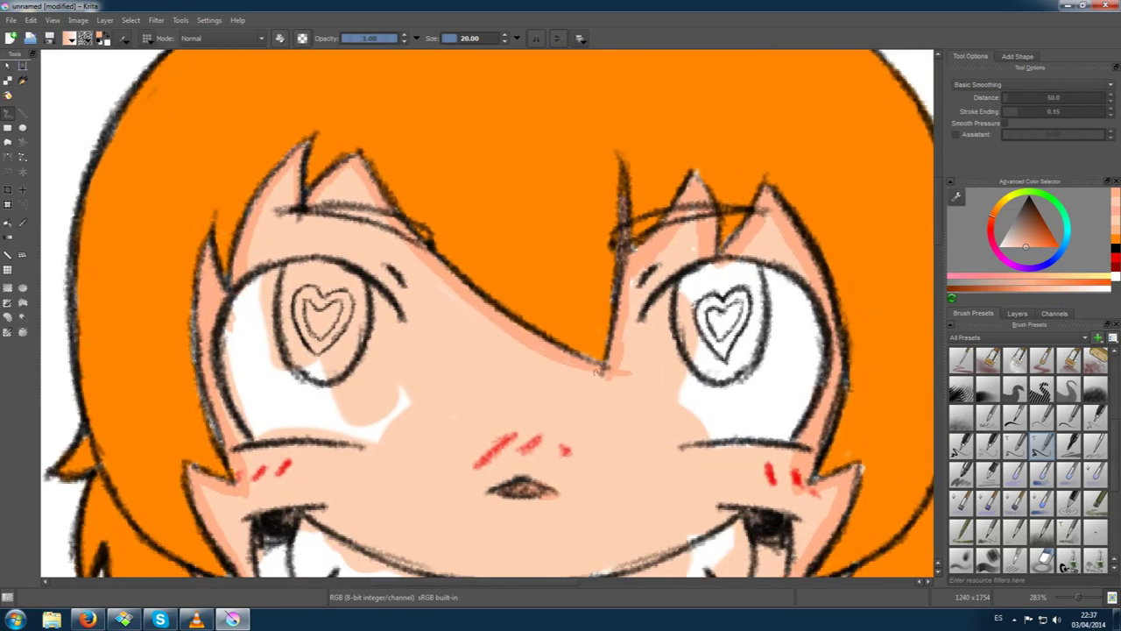
pyautogui.scroll(2, 624, 371)
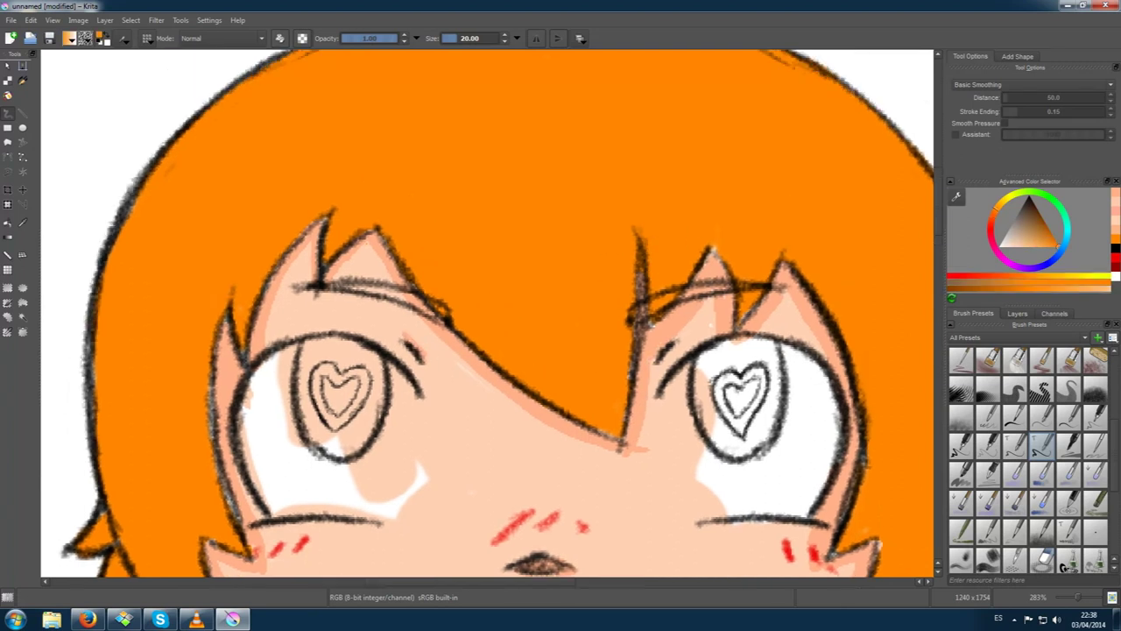
pyautogui.scroll(-1, 644, 256)
pyautogui.scroll(-1, 698, 246)
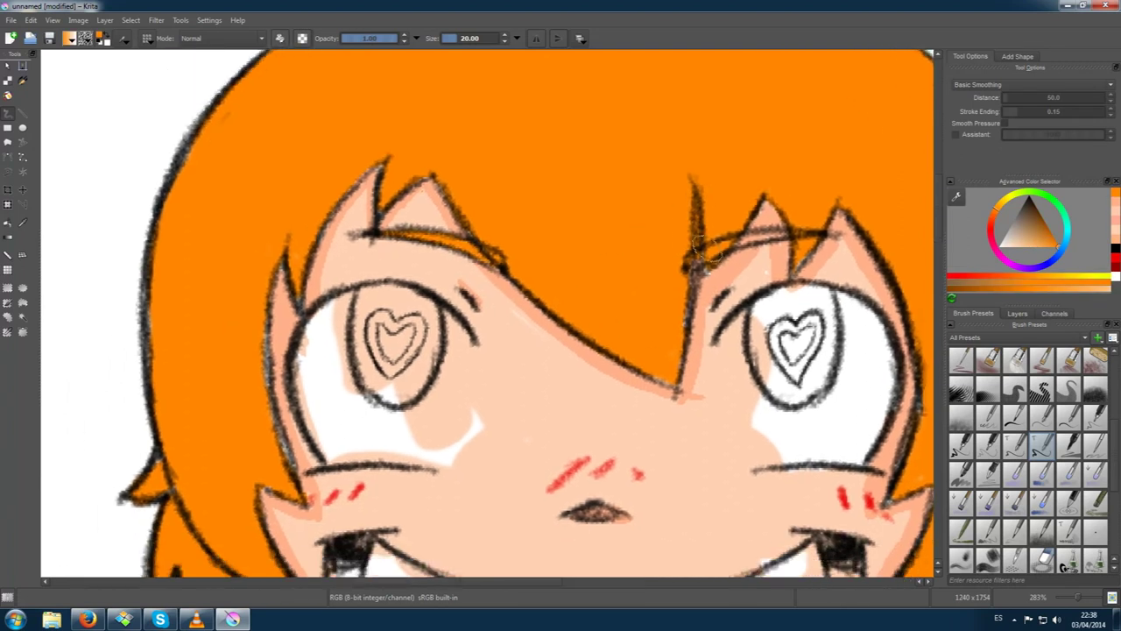
pyautogui.scroll(-5, 782, 315)
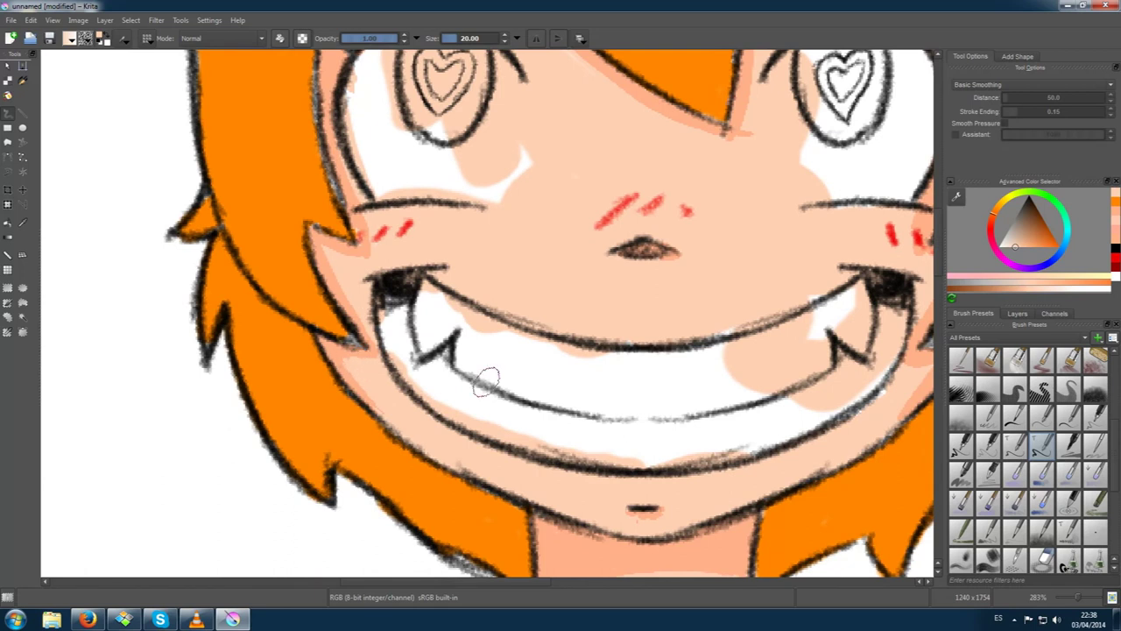
pyautogui.scroll(-1, 486, 381)
pyautogui.scroll(1, 735, 200)
pyautogui.scroll(2, 725, 392)
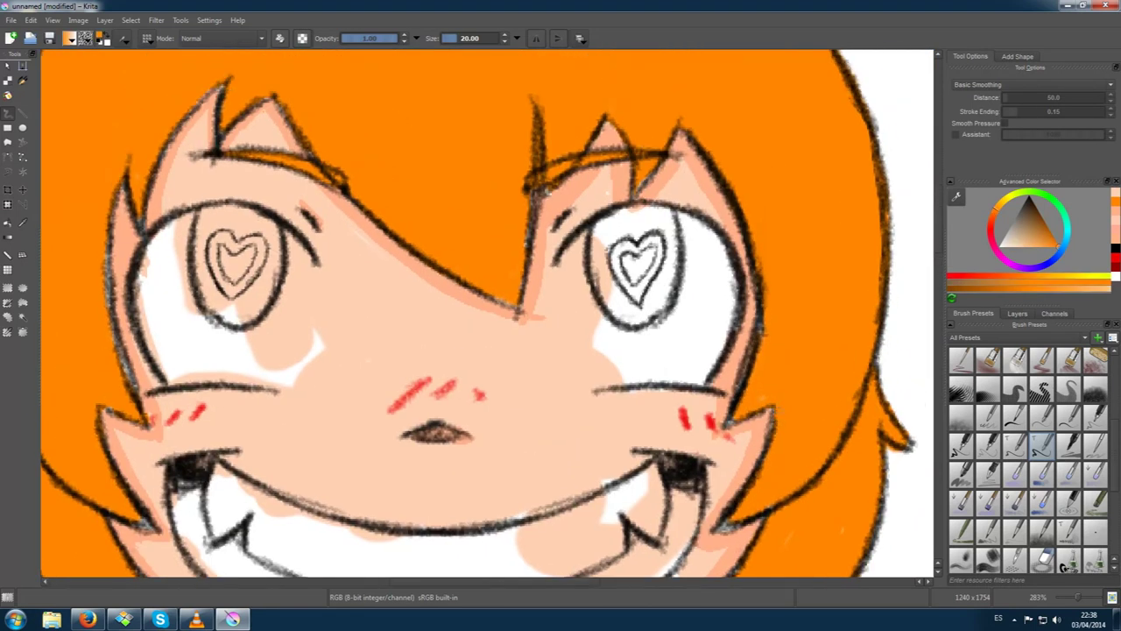
pyautogui.scroll(-2, 613, 333)
pyautogui.hscroll(-3, 482, 262)
pyautogui.scroll(2, 355, 177)
pyautogui.scroll(-2, 394, 287)
pyautogui.scroll(1, 741, 401)
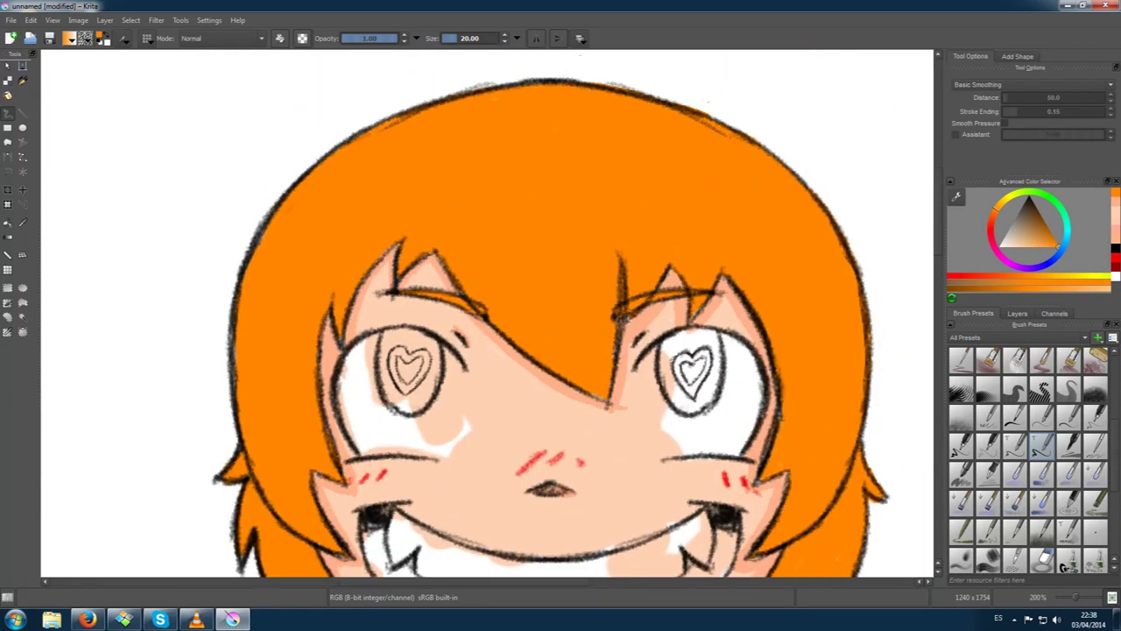
pyautogui.scroll(1, 593, 326)
pyautogui.scroll(1, 593, 325)
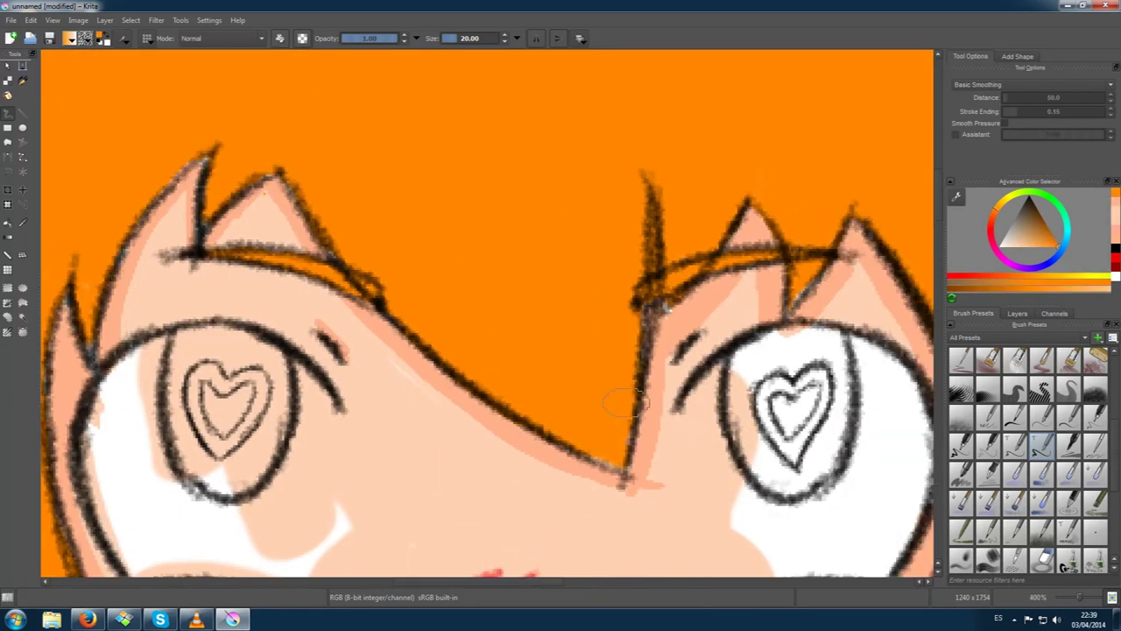
pyautogui.scroll(-1, 695, 390)
pyautogui.keyDown('ctrl'); pyautogui.click(645, 447); pyautogui.keyUp('ctrl')
pyautogui.moveTo(627, 436); pyautogui.dragTo(495, 378)
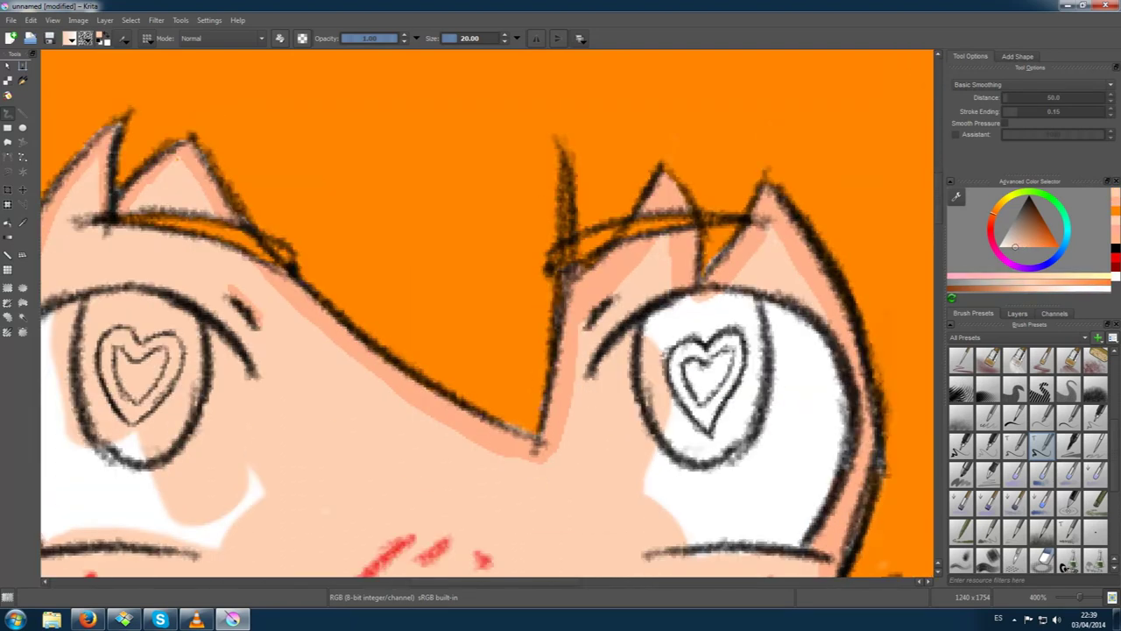
# Sample the pale peach skin colour, then the reddish tone near the cheek
pyautogui.scroll(-2, 800, 250)
pyautogui.scroll(-3, 753, 373)
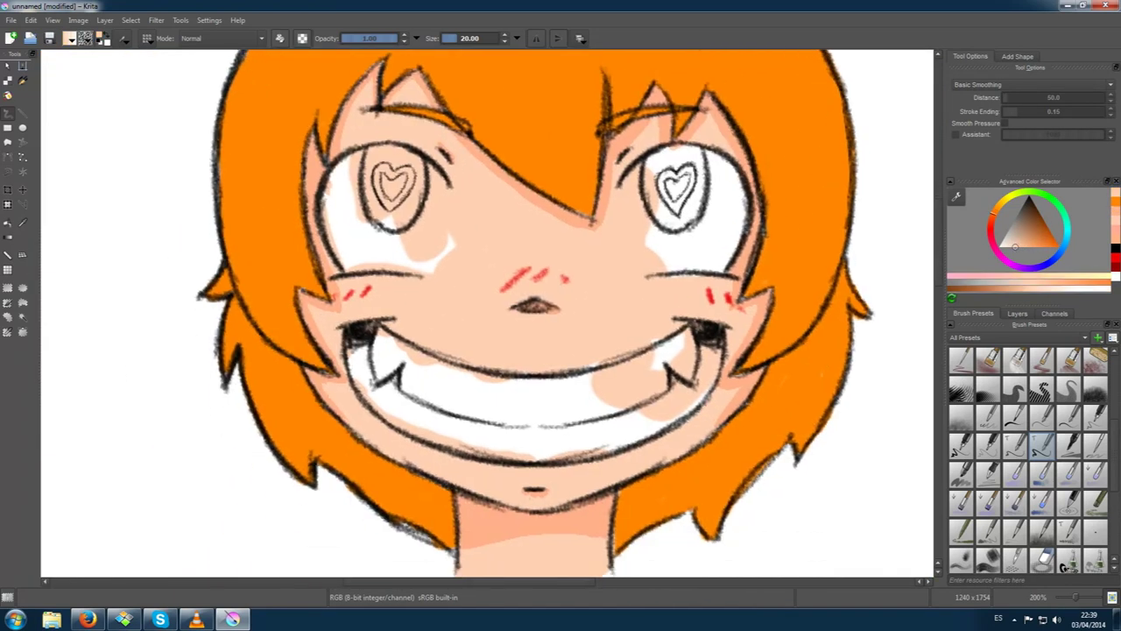
pyautogui.scroll(5, 487, 315)
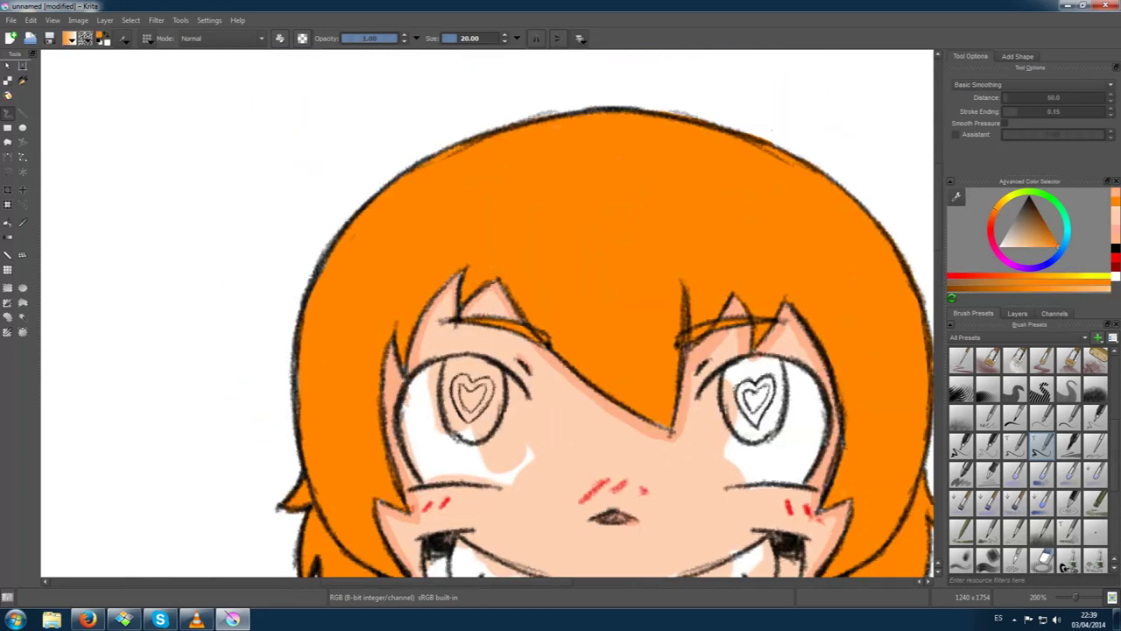
pyautogui.keyDown('ctrl'); pyautogui.click(455, 282); pyautogui.keyUp('ctrl')
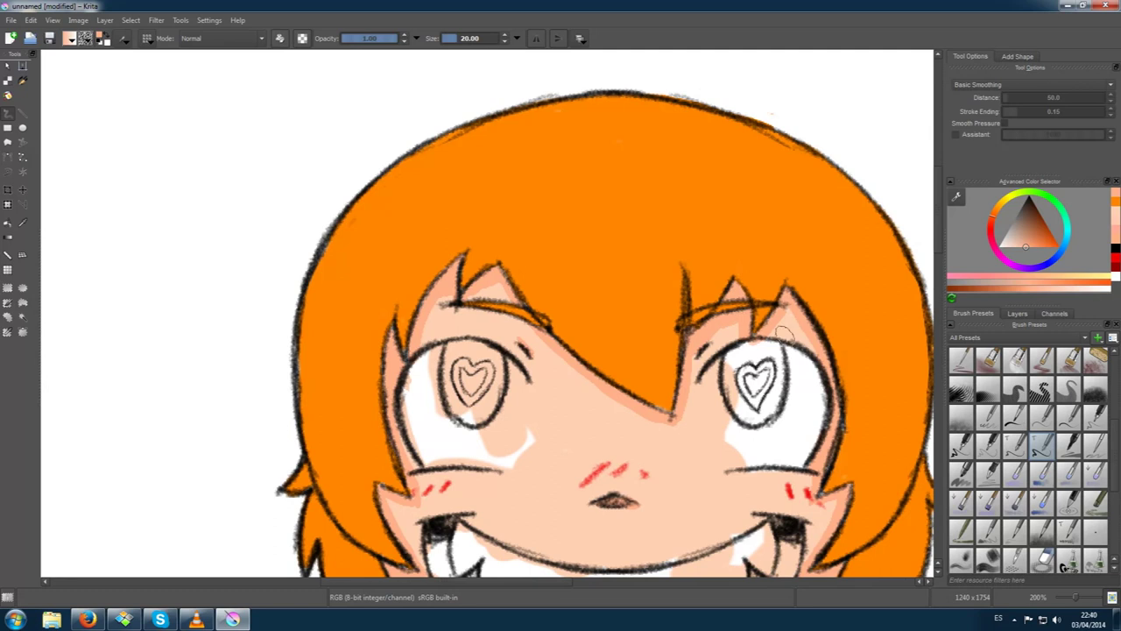
pyautogui.scroll(-5, 487, 313)
pyautogui.scroll(2, 786, 381)
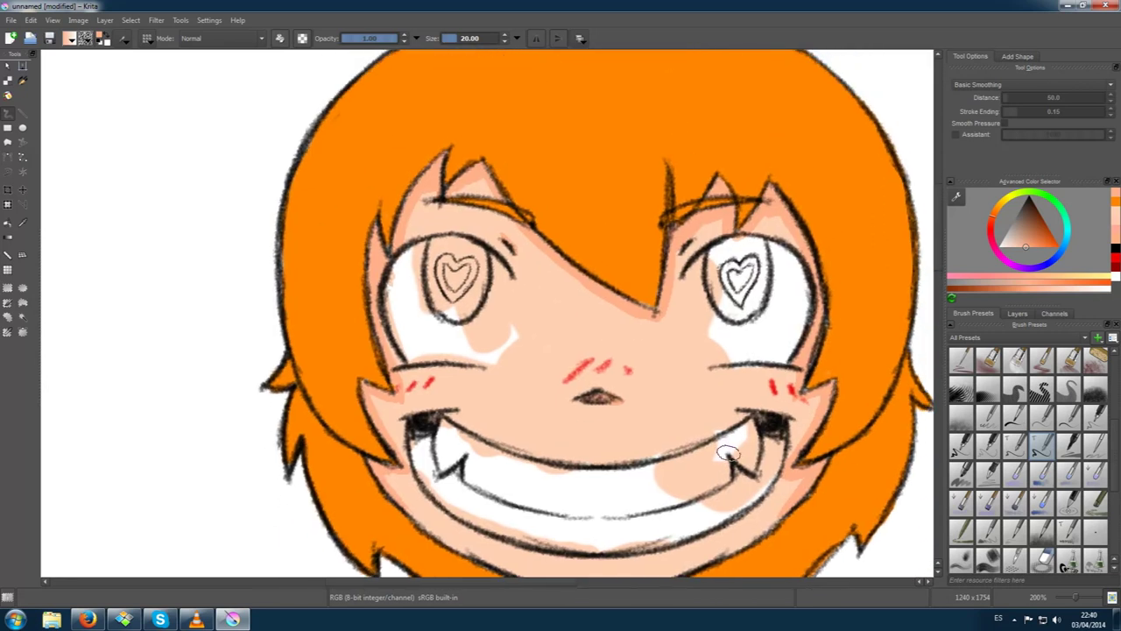
pyautogui.keyDown('ctrl'); pyautogui.click(786, 380); pyautogui.keyUp('ctrl')
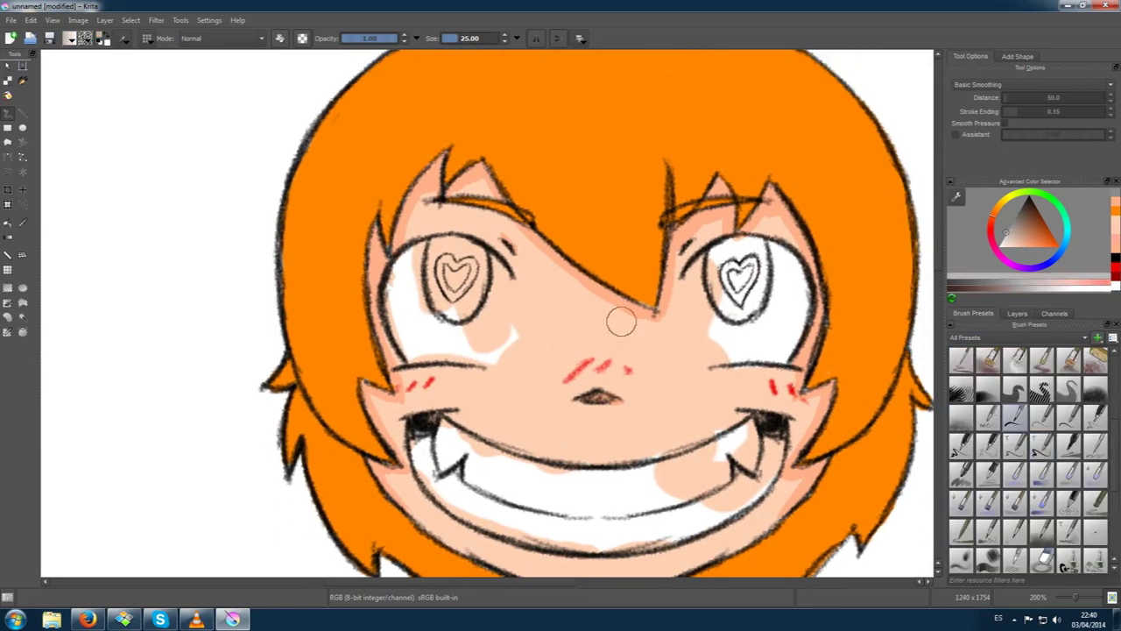
# Shade the upper eye whites grey around both hearts and paint white into their lower halves
pyautogui.moveTo(464, 260); pyautogui.dragTo(492, 358)
pyautogui.moveTo(494, 267)
pyautogui.mouseDown()
pyautogui.moveTo(400, 328)
pyautogui.moveTo(495, 298)
pyautogui.mouseUp()
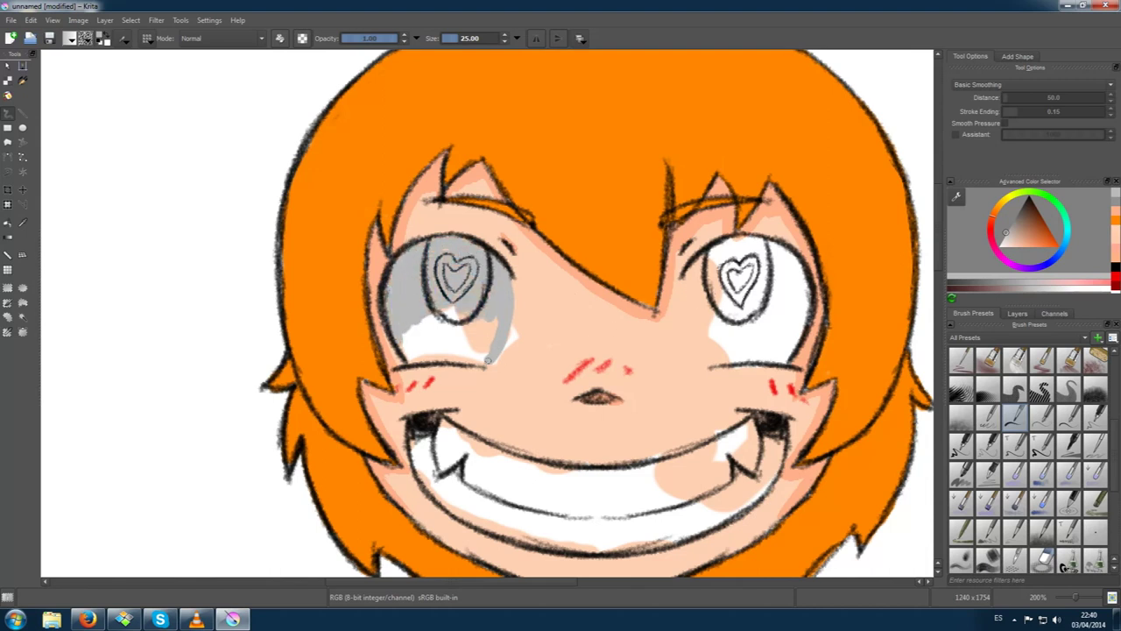
pyautogui.moveTo(705, 359)
pyautogui.mouseDown()
pyautogui.moveTo(695, 323)
pyautogui.moveTo(777, 292)
pyautogui.mouseUp()
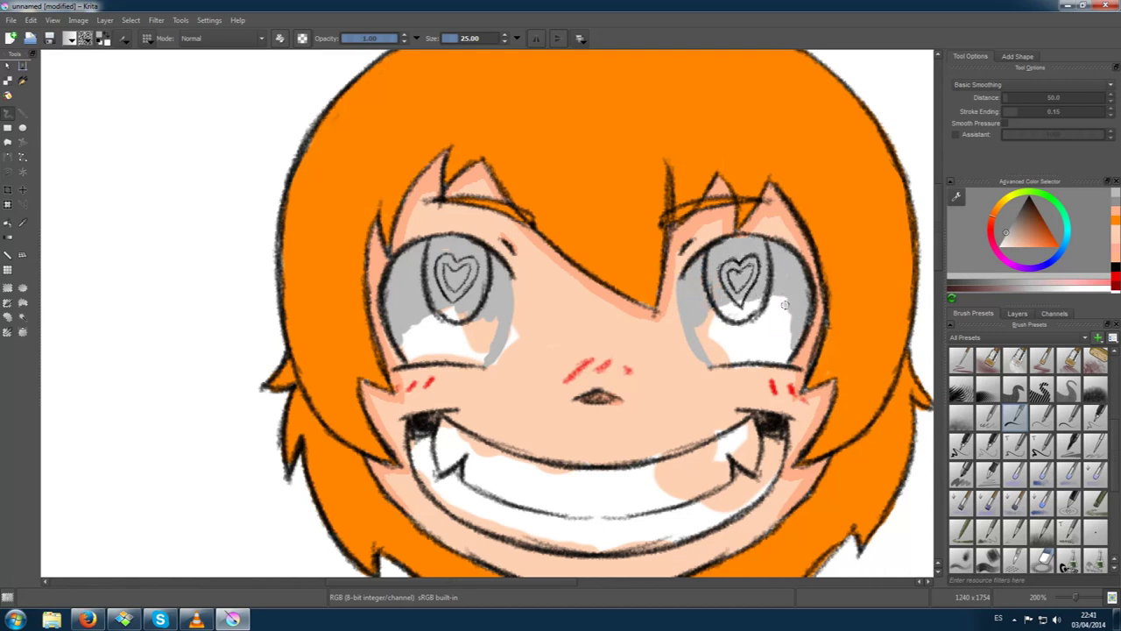
pyautogui.scroll(1, 680, 319)
pyautogui.scroll(1, 679, 319)
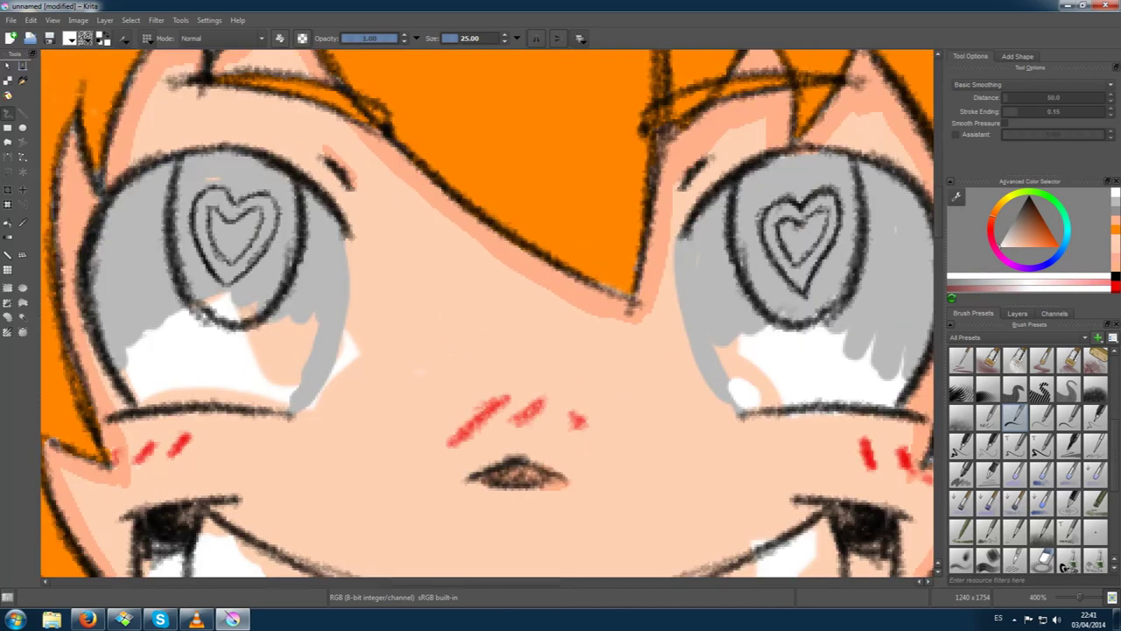
pyautogui.moveTo(714, 394)
pyautogui.mouseDown()
pyautogui.moveTo(688, 364)
pyautogui.moveTo(889, 267)
pyautogui.mouseUp()
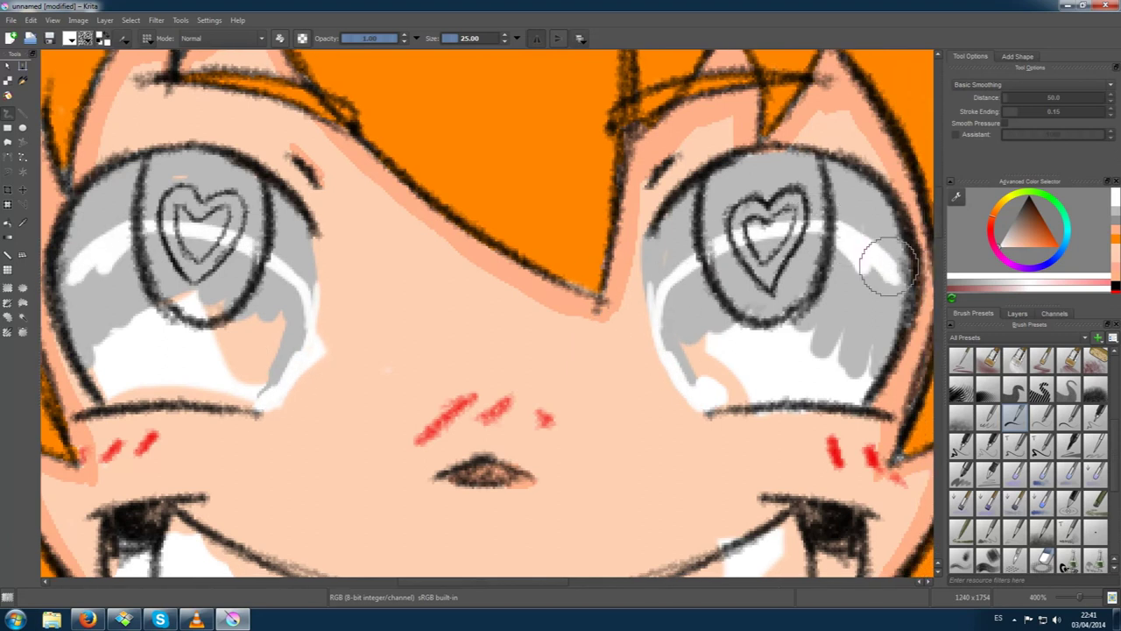
pyautogui.moveTo(889, 267)
pyautogui.mouseDown()
pyautogui.moveTo(788, 254)
pyautogui.moveTo(740, 326)
pyautogui.moveTo(688, 371)
pyautogui.moveTo(792, 385)
pyautogui.moveTo(692, 272)
pyautogui.moveTo(762, 261)
pyautogui.mouseUp()
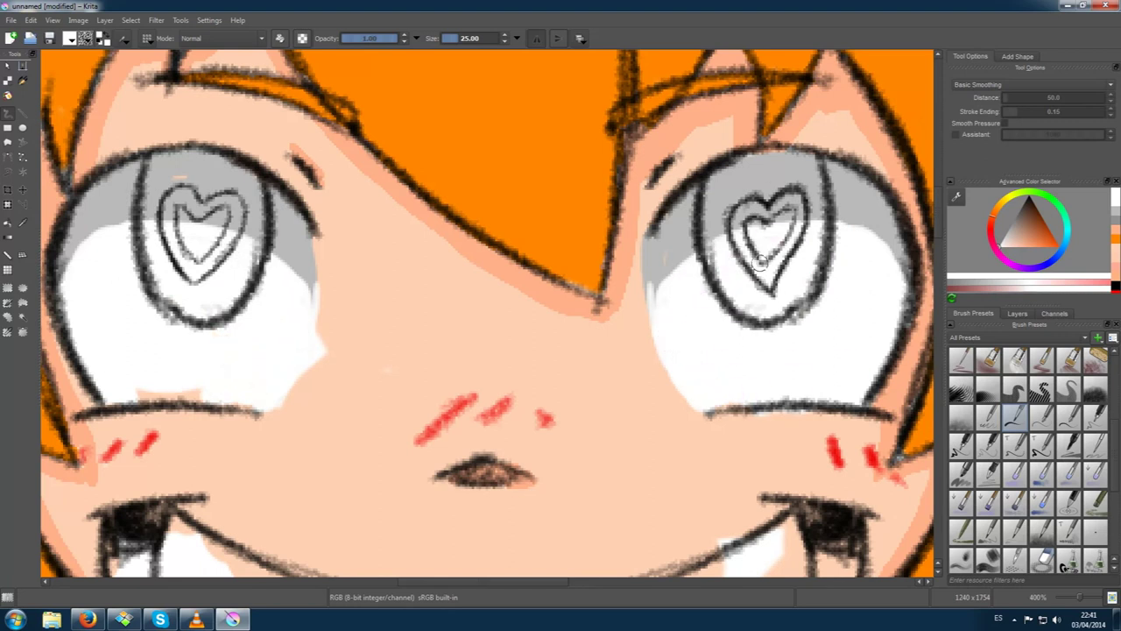
# Pick a light greyish colour and show the layer list in the right docker
pyautogui.keyDown('ctrl'); pyautogui.click(658, 269); pyautogui.keyUp('ctrl')
pyautogui.click(1017, 313)
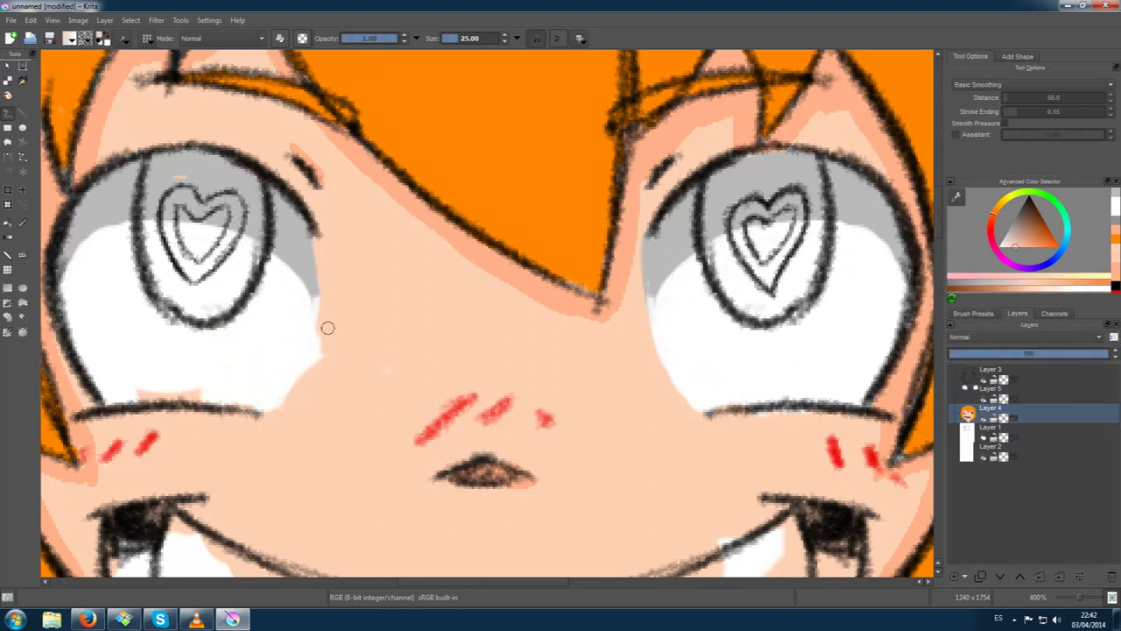
pyautogui.scroll(1, 821, 300)
pyautogui.scroll(-3, 885, 459)
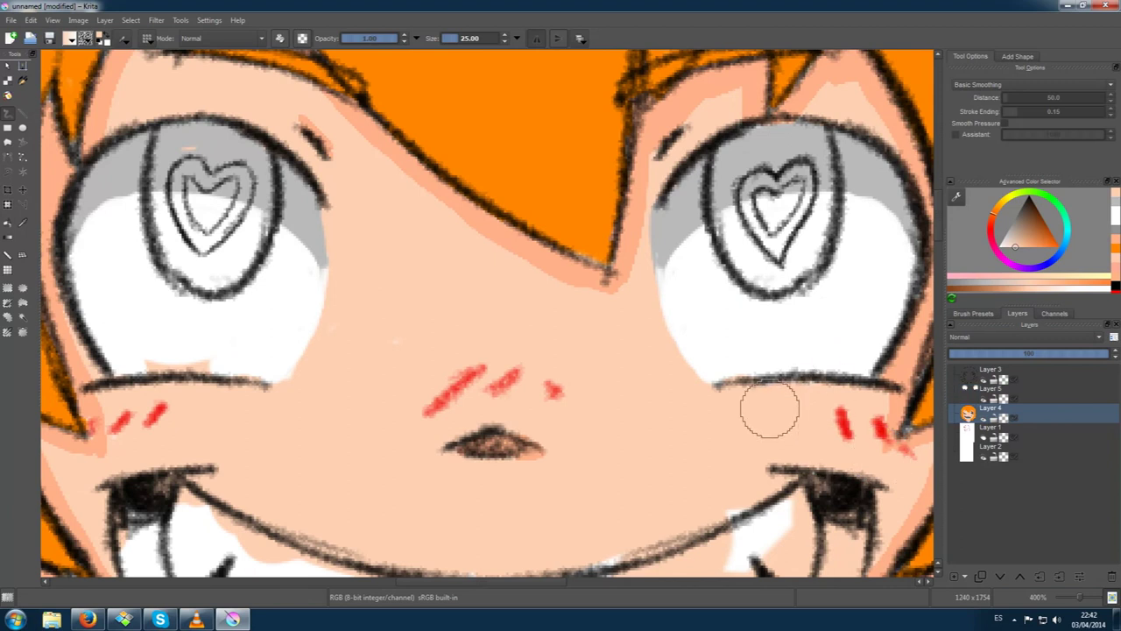
pyautogui.scroll(4, 743, 368)
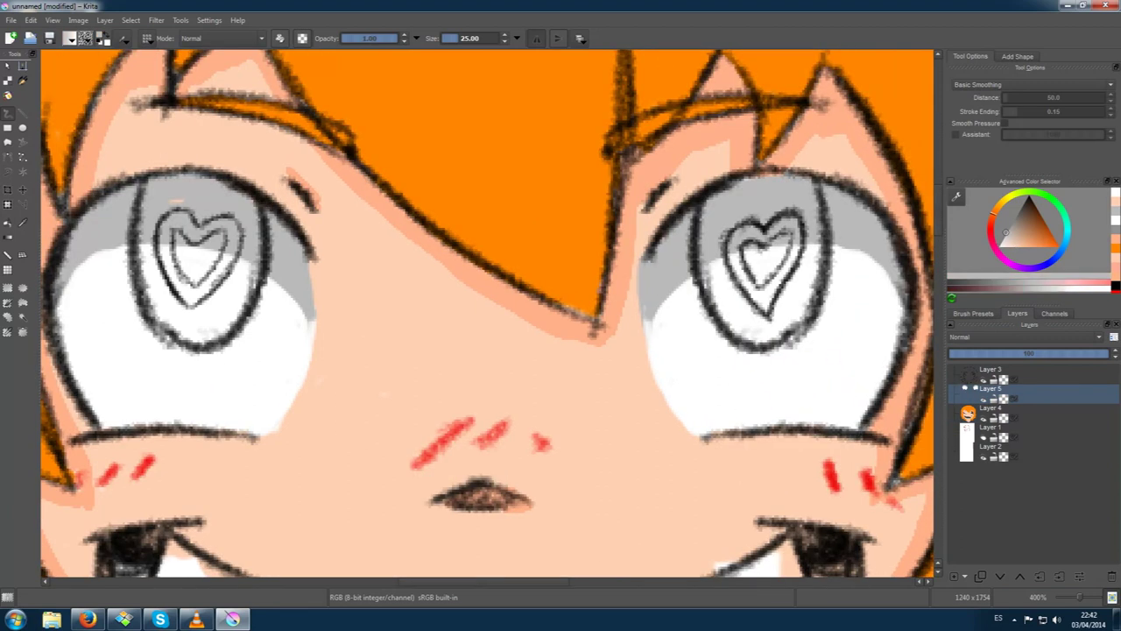
pyautogui.scroll(2, 865, 315)
# On a new layer, paint both irises brown and dab lighter-brown highlight dots on them
pyautogui.rightClick(990, 391)
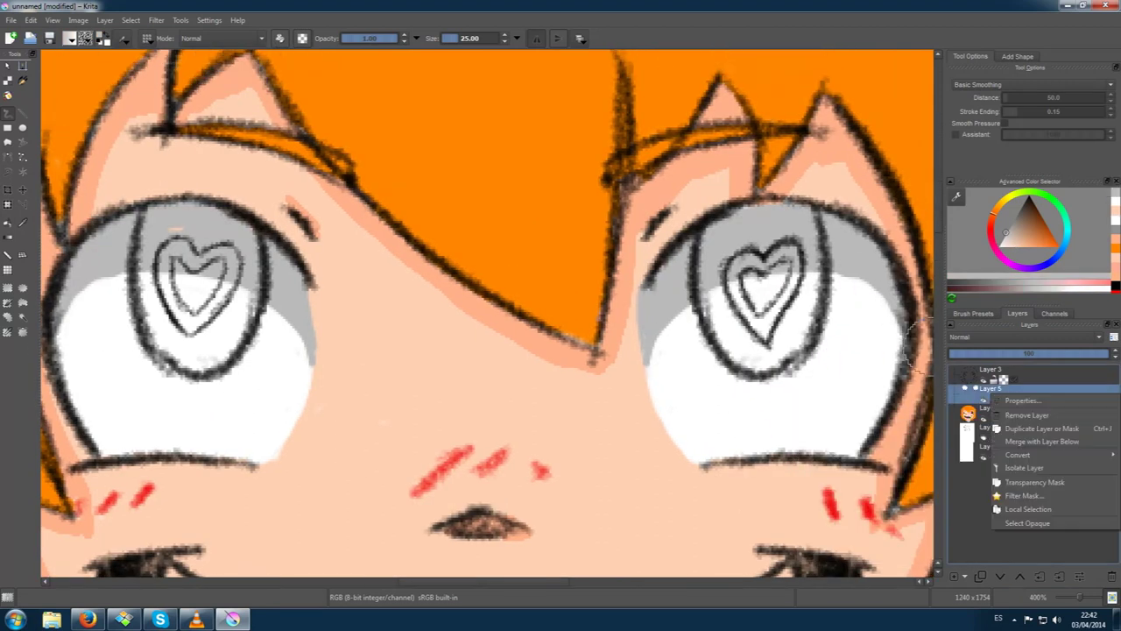
pyautogui.click(1034, 442)
pyautogui.click(1036, 218)
pyautogui.moveTo(753, 211)
pyautogui.mouseDown()
pyautogui.moveTo(701, 241)
pyautogui.moveTo(714, 280)
pyautogui.moveTo(775, 237)
pyautogui.moveTo(810, 263)
pyautogui.moveTo(718, 307)
pyautogui.moveTo(771, 368)
pyautogui.moveTo(746, 289)
pyautogui.moveTo(754, 364)
pyautogui.moveTo(775, 278)
pyautogui.moveTo(714, 302)
pyautogui.moveTo(805, 280)
pyautogui.mouseUp()
pyautogui.click(1032, 222)
pyautogui.click(804, 226)
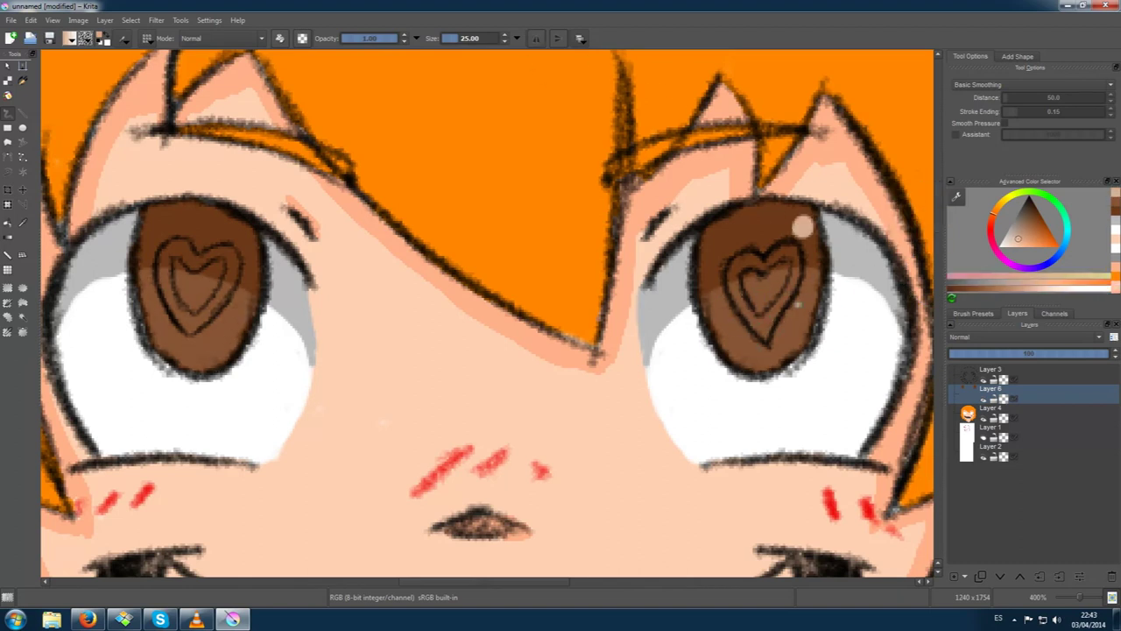
pyautogui.click(247, 240)
pyautogui.click(228, 321)
pyautogui.click(167, 335)
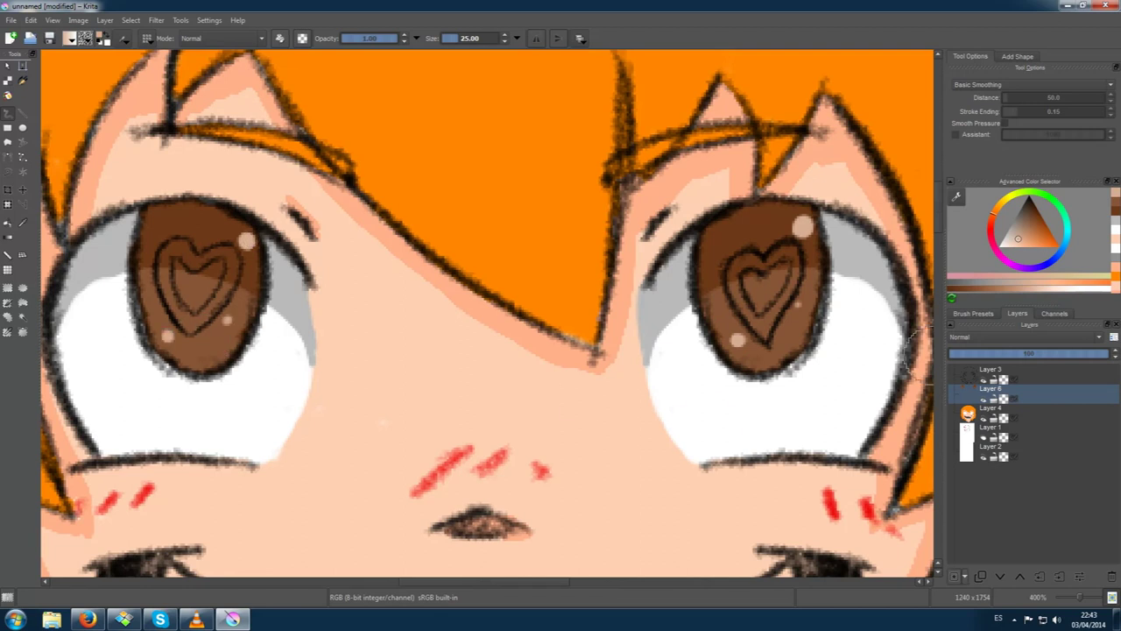
# On another new layer, fill both heart pupils red with pink centres
pyautogui.press('Insert')
pyautogui.click(1054, 243)
pyautogui.moveTo(793, 264); pyautogui.dragTo(759, 330)
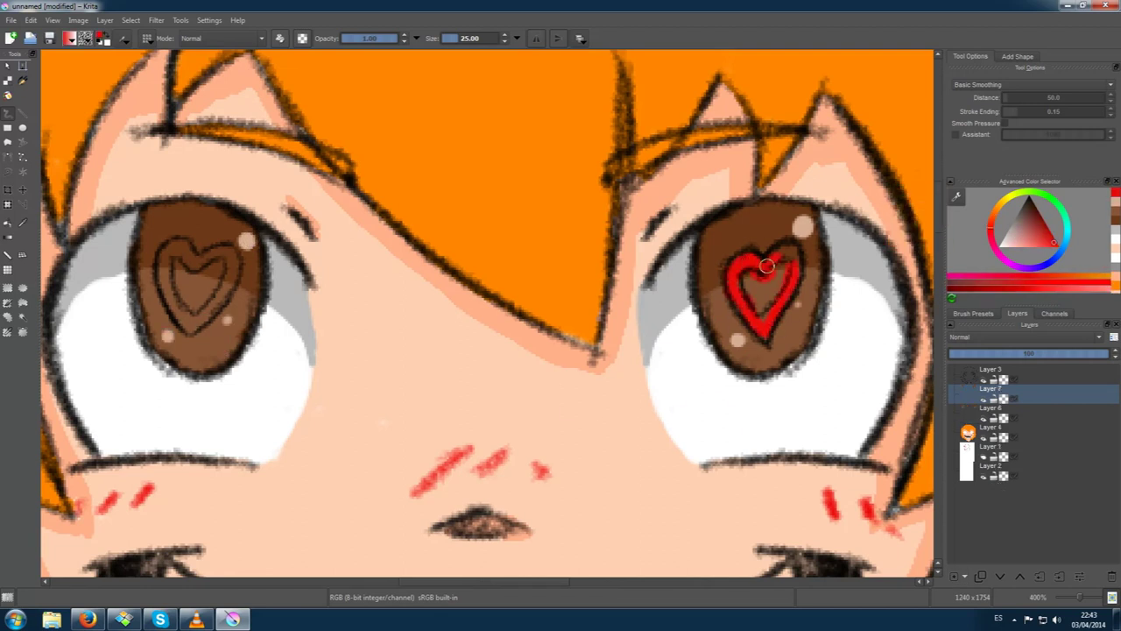
pyautogui.moveTo(206, 284); pyautogui.dragTo(192, 324)
pyautogui.moveTo(195, 260)
pyautogui.mouseDown()
pyautogui.moveTo(210, 280)
pyautogui.moveTo(175, 280)
pyautogui.moveTo(166, 307)
pyautogui.moveTo(173, 253)
pyautogui.mouseUp()
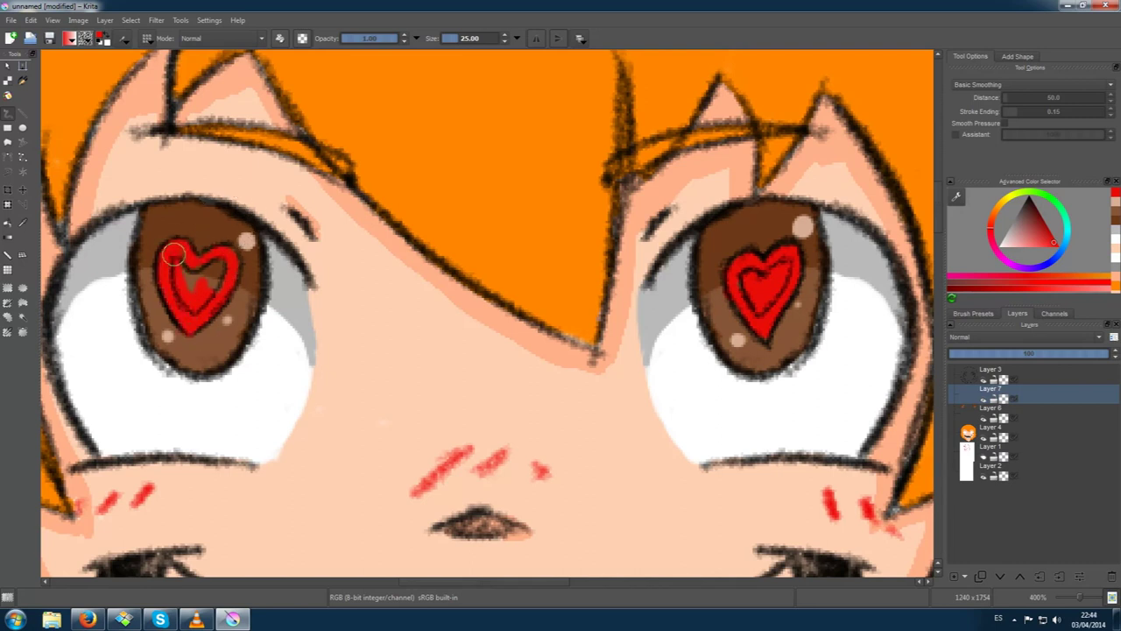
pyautogui.click(1024, 246)
pyautogui.moveTo(771, 288); pyautogui.dragTo(764, 285)
pyautogui.moveTo(223, 268); pyautogui.dragTo(192, 301)
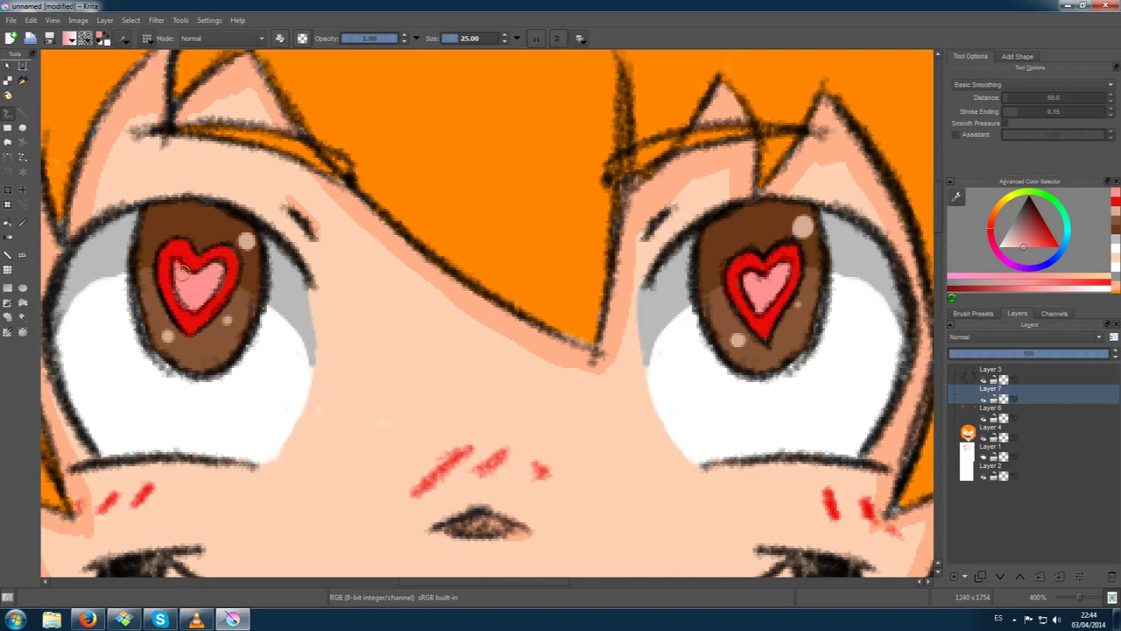
# Zoom to the mouth and shade the teeth light grey along their upper edge, sides and bottom
pyautogui.scroll(-4, 485, 401)
pyautogui.press('pagedown')
pyautogui.press('pagedown')
pyautogui.scroll(3, 663, 404)
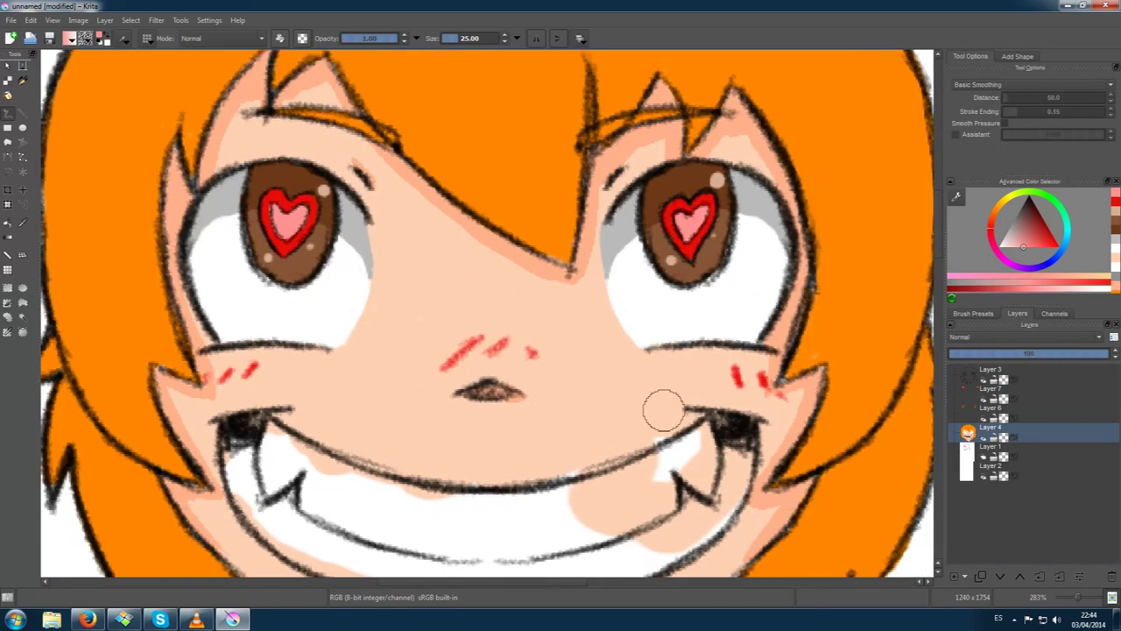
pyautogui.keyDown('ctrl'); pyautogui.click(663, 410); pyautogui.keyUp('ctrl')
pyautogui.scroll(-1, 714, 405)
pyautogui.press('pageup')
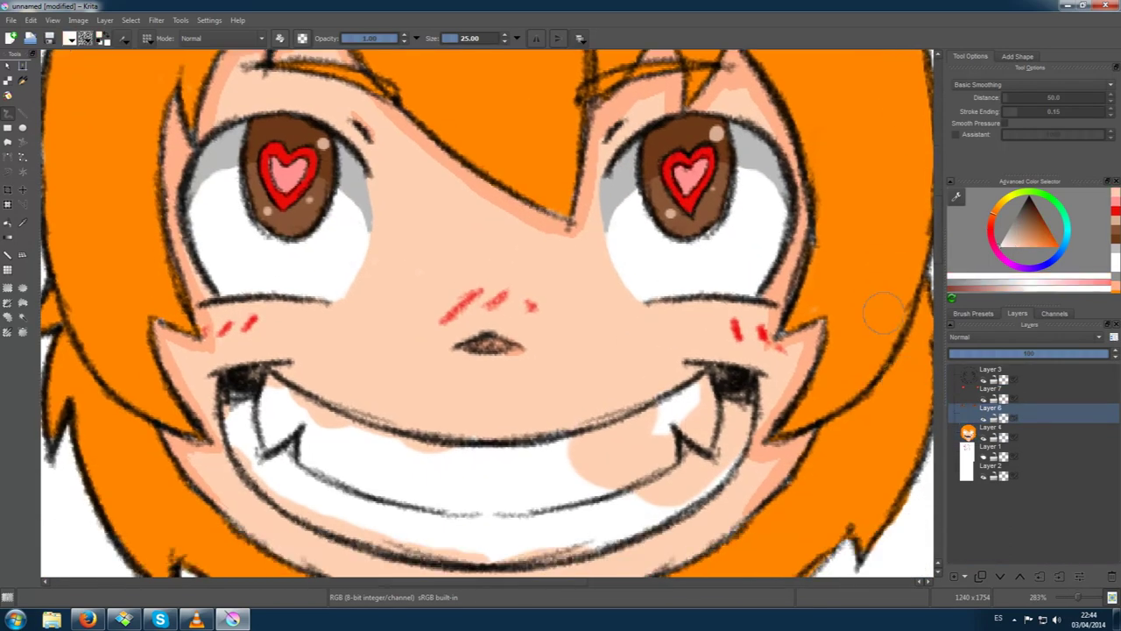
pyautogui.moveTo(578, 456); pyautogui.dragTo(677, 402)
pyautogui.moveTo(714, 442); pyautogui.dragTo(675, 491)
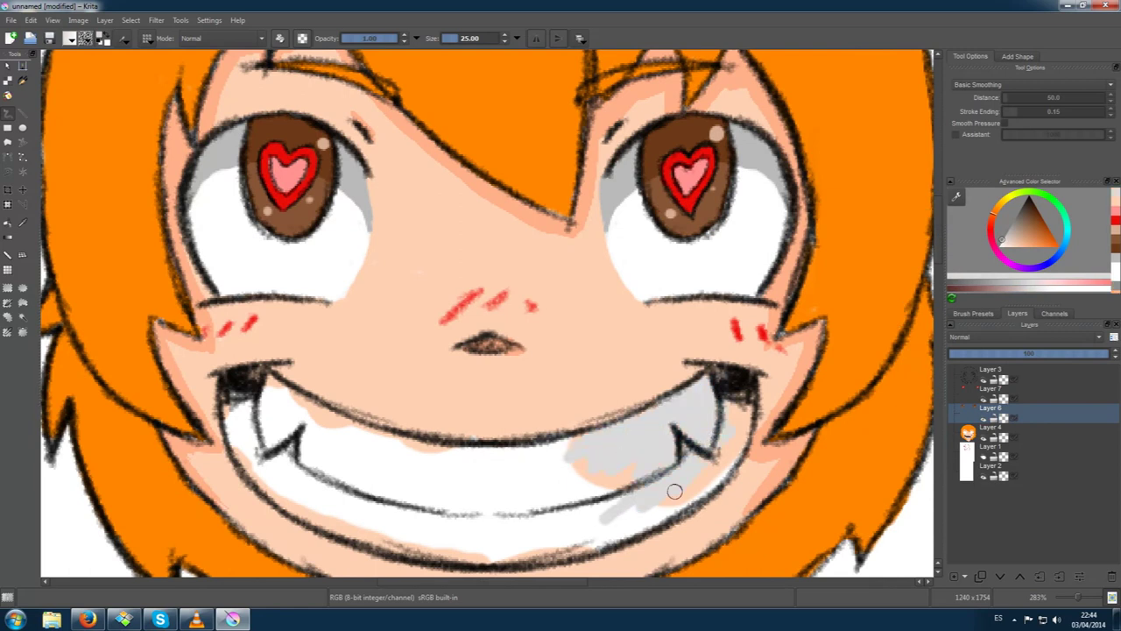
pyautogui.scroll(-1, 714, 395)
pyautogui.moveTo(336, 331)
pyautogui.mouseDown()
pyautogui.moveTo(376, 358)
pyautogui.moveTo(645, 386)
pyautogui.mouseUp()
pyautogui.moveTo(351, 348); pyautogui.dragTo(631, 412)
pyautogui.moveTo(314, 350)
pyautogui.mouseDown()
pyautogui.moveTo(359, 412)
pyautogui.moveTo(483, 455)
pyautogui.moveTo(670, 460)
pyautogui.mouseUp()
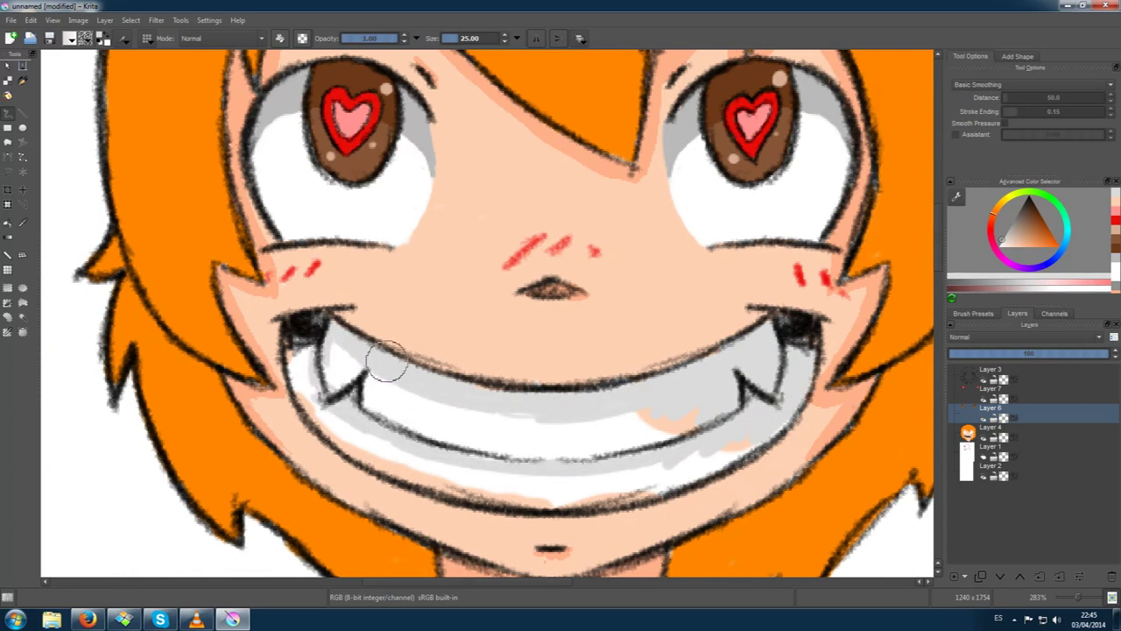
pyautogui.moveTo(334, 437)
pyautogui.mouseDown()
pyautogui.moveTo(464, 493)
pyautogui.moveTo(673, 491)
pyautogui.moveTo(726, 458)
pyautogui.moveTo(613, 421)
pyautogui.mouseUp()
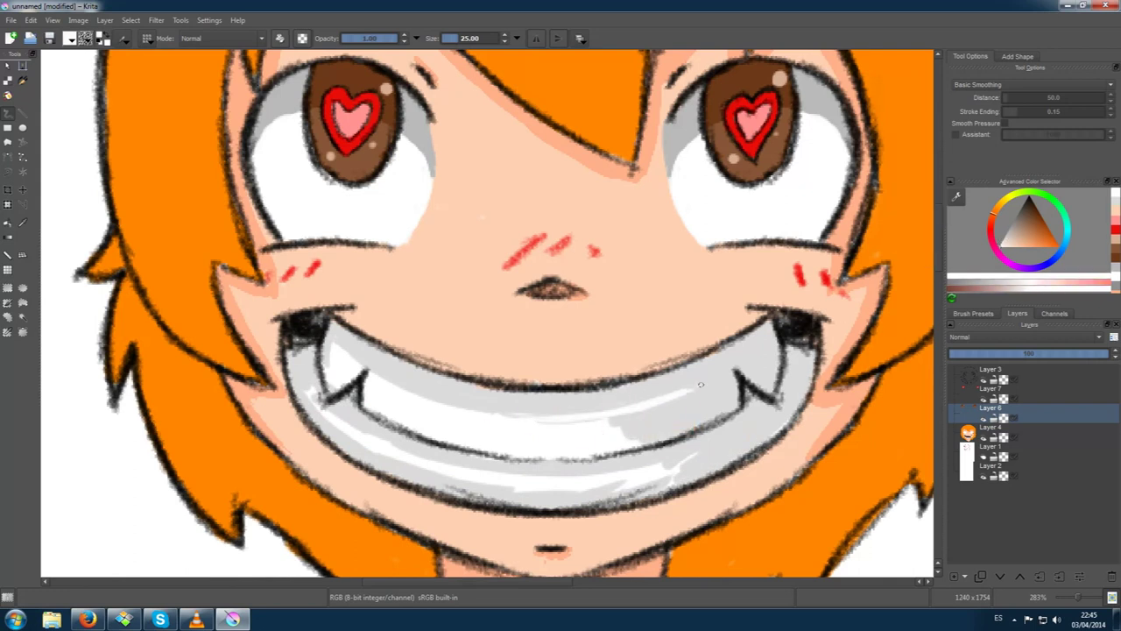
# Brighten the right-side, upper and lower teeth back with white
pyautogui.moveTo(776, 340)
pyautogui.mouseDown()
pyautogui.moveTo(756, 373)
pyautogui.moveTo(625, 400)
pyautogui.moveTo(656, 421)
pyautogui.moveTo(733, 376)
pyautogui.moveTo(719, 403)
pyautogui.mouseUp()
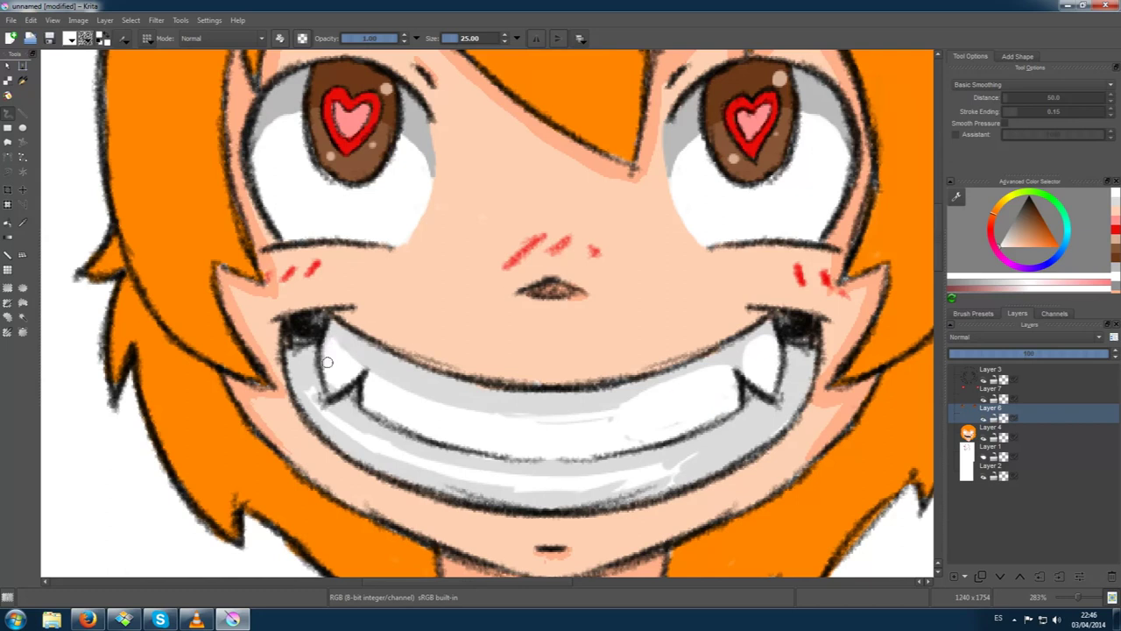
pyautogui.moveTo(359, 326)
pyautogui.mouseDown()
pyautogui.moveTo(516, 415)
pyautogui.moveTo(656, 394)
pyautogui.mouseUp()
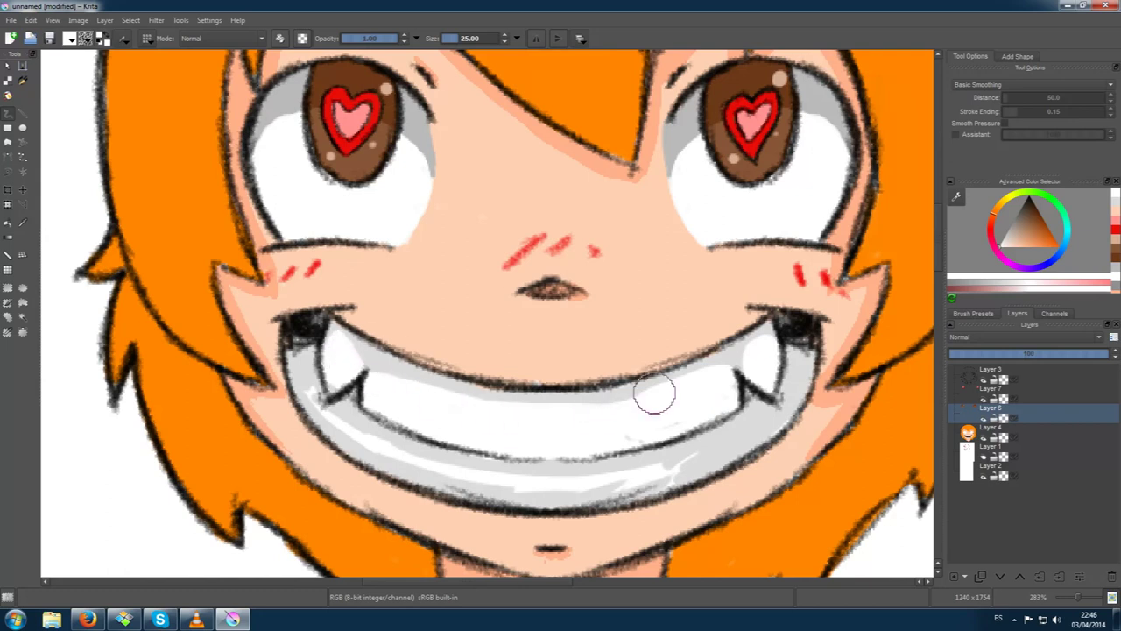
pyautogui.moveTo(612, 480)
pyautogui.mouseDown()
pyautogui.moveTo(706, 453)
pyautogui.moveTo(586, 466)
pyautogui.moveTo(770, 414)
pyautogui.moveTo(762, 427)
pyautogui.mouseUp()
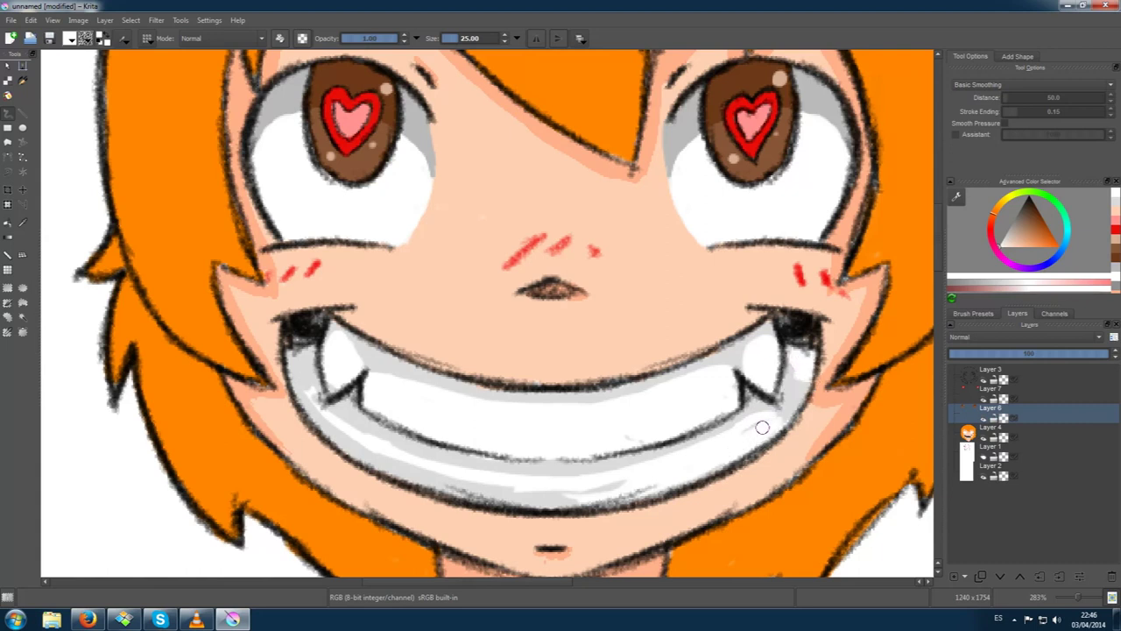
pyautogui.moveTo(322, 405)
pyautogui.mouseDown()
pyautogui.moveTo(475, 470)
pyautogui.moveTo(420, 465)
pyautogui.moveTo(345, 430)
pyautogui.moveTo(392, 429)
pyautogui.moveTo(411, 451)
pyautogui.moveTo(632, 457)
pyautogui.mouseUp()
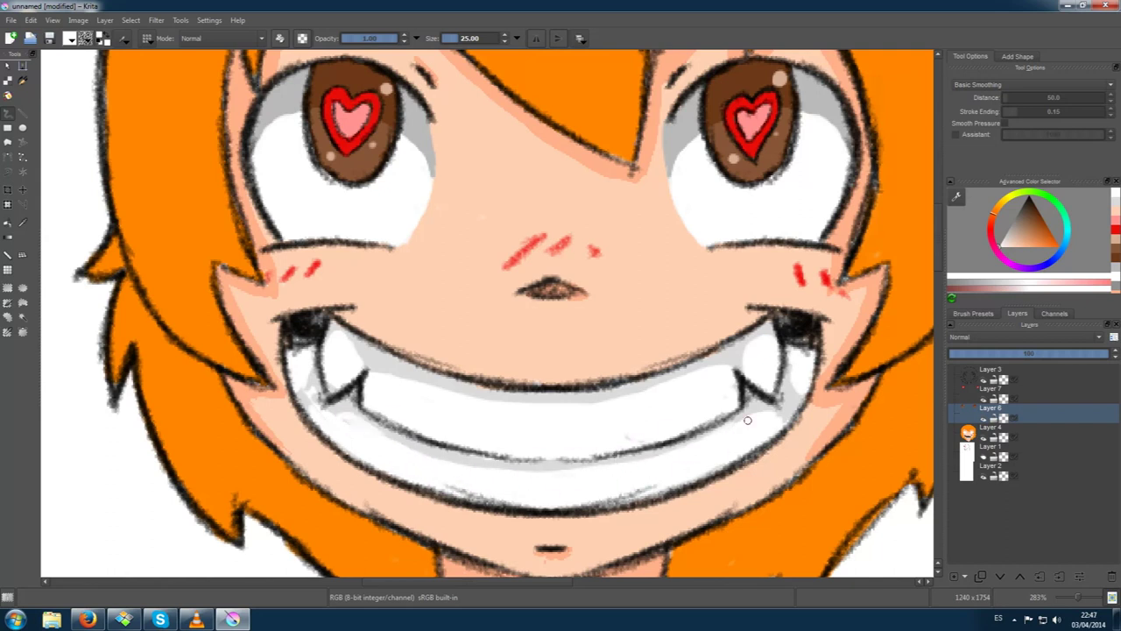
pyautogui.moveTo(383, 380); pyautogui.dragTo(564, 481)
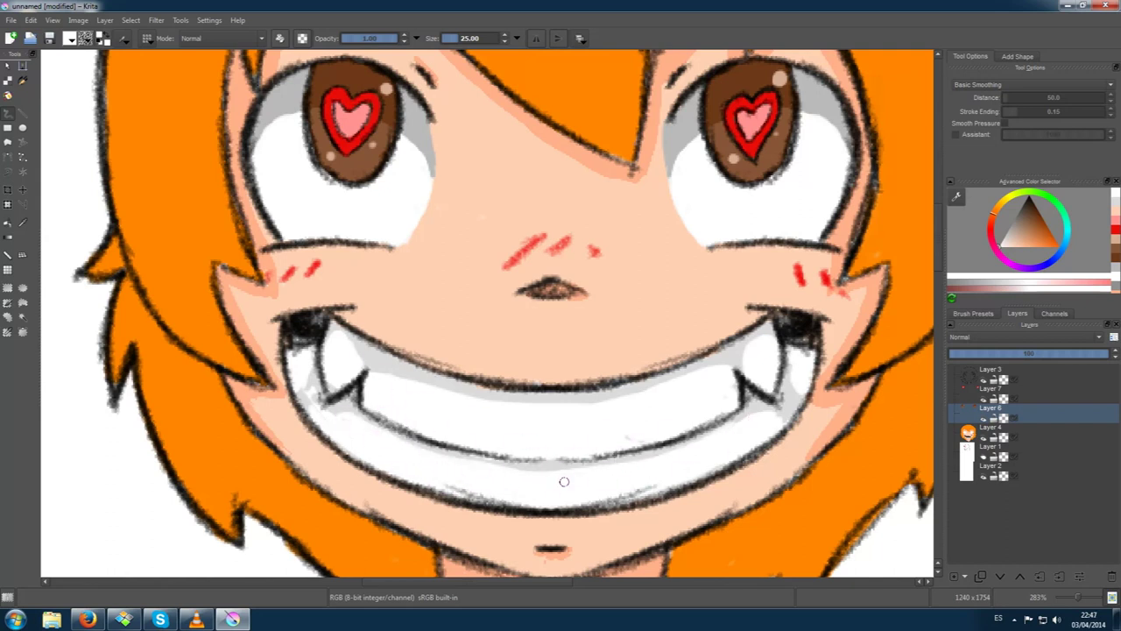
# Undo the stray dark strokes in the left fang, zoom out and return to the skin layer
pyautogui.keyDown('ctrl'); pyautogui.click(313, 383); pyautogui.keyUp('ctrl')
pyautogui.hotkey('ctrl', 'z')
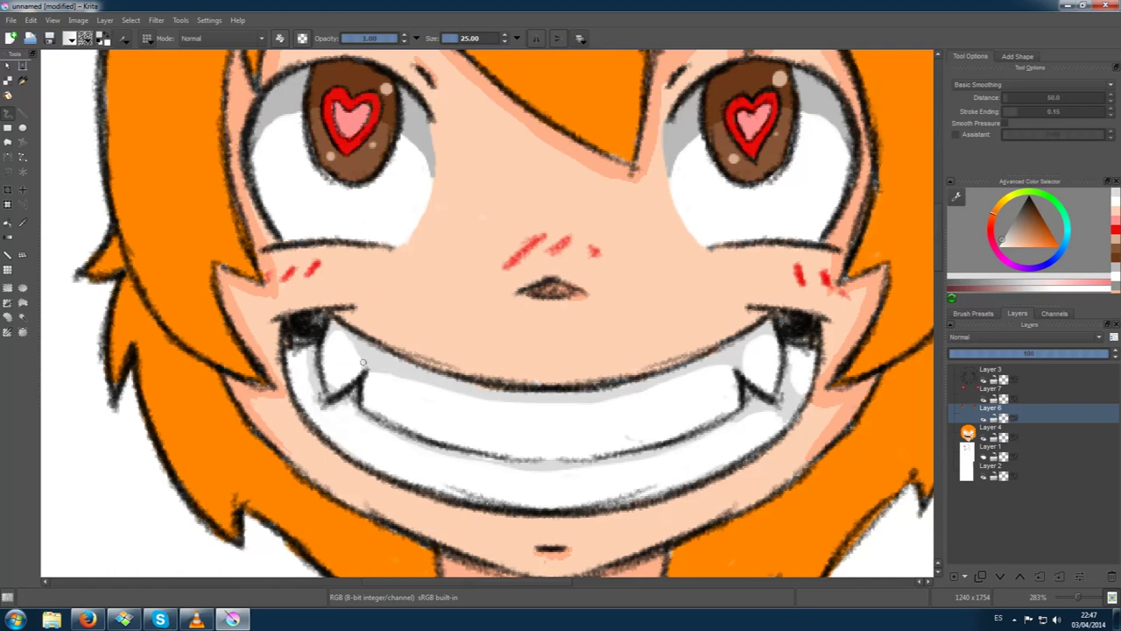
pyautogui.press('-')
pyautogui.press('-')
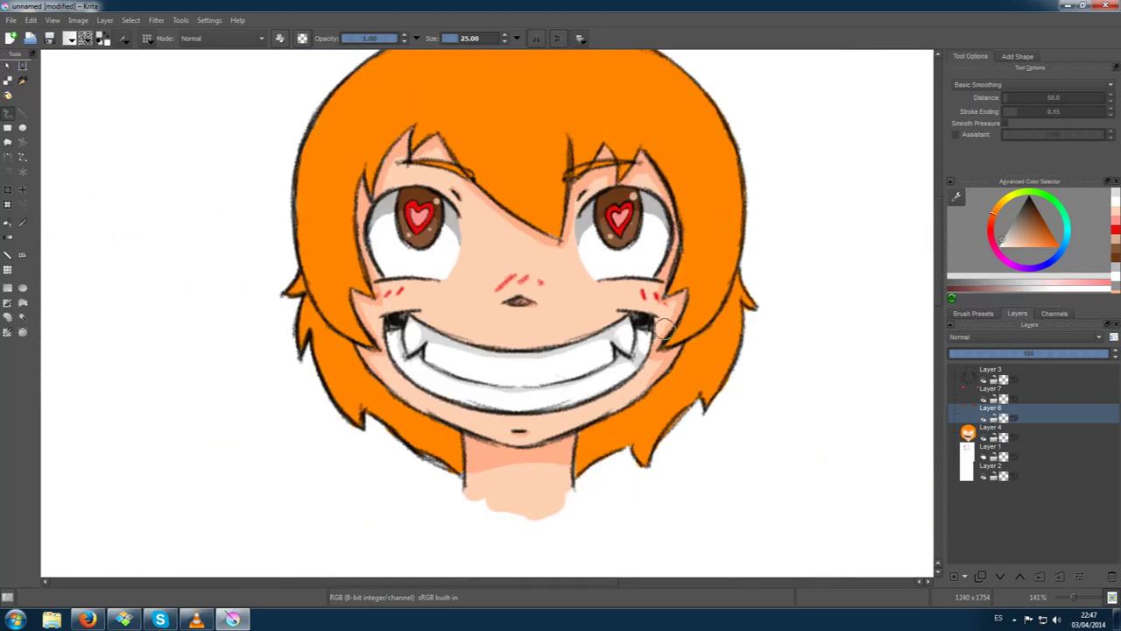
pyautogui.press('pagedown')
# Choose red from the quick palette, then sample the hair orange and a muted peach
pyautogui.rightClick(646, 363)
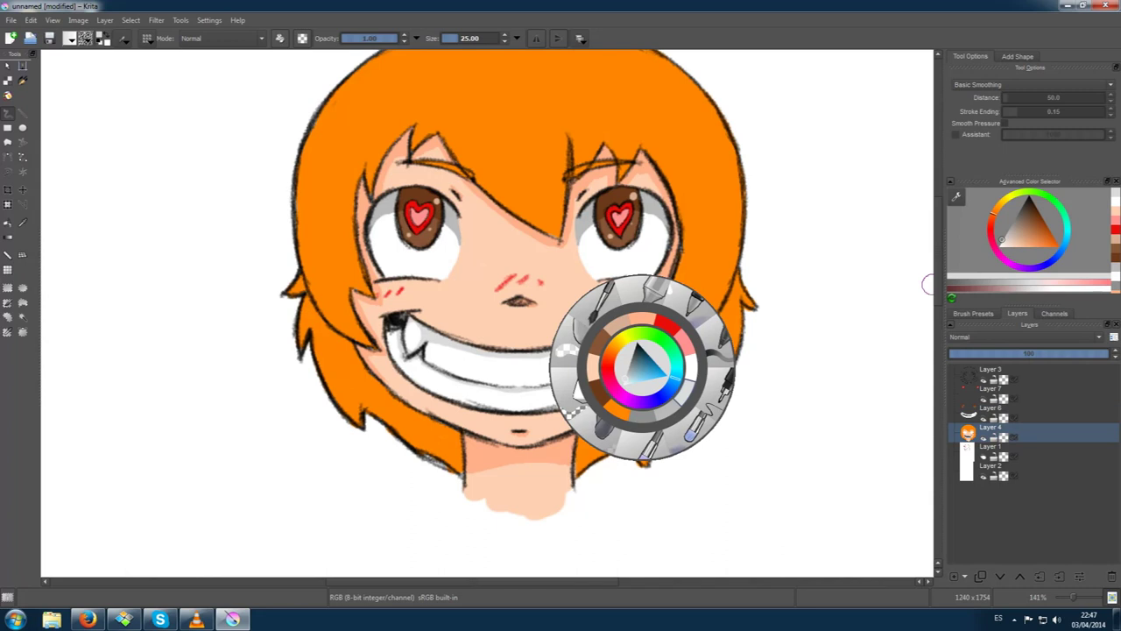
pyautogui.click(648, 370)
pyautogui.rightClick(649, 370)
pyautogui.press('+')
pyautogui.press('+')
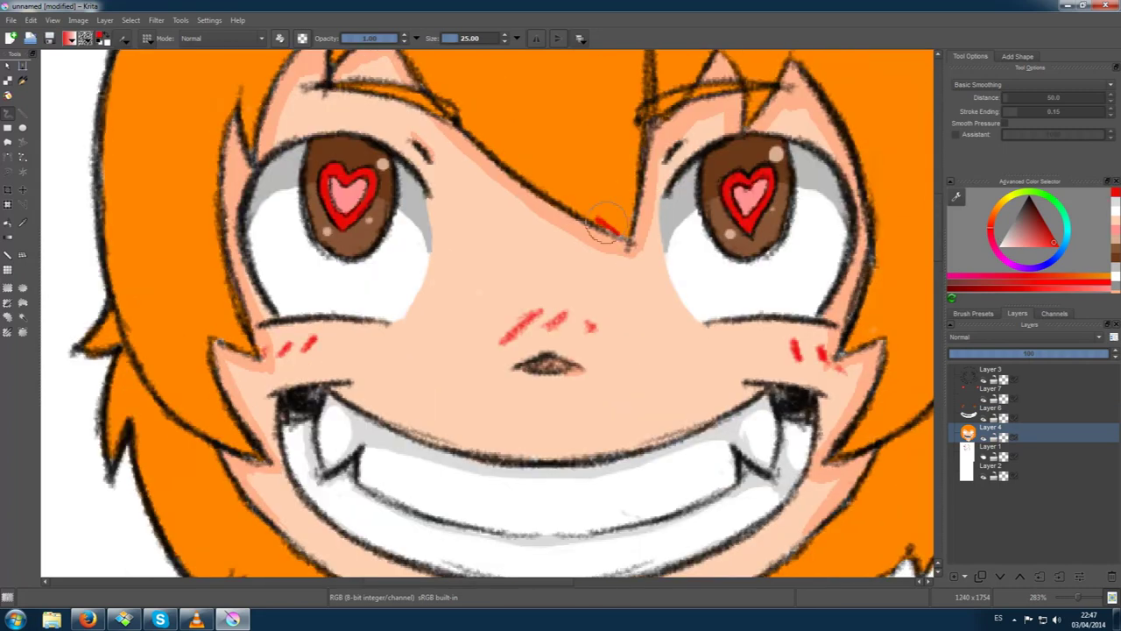
pyautogui.keyDown('ctrl'); pyautogui.click(681, 127); pyautogui.keyUp('ctrl')
pyautogui.moveTo(739, 172); pyautogui.dragTo(774, 243)
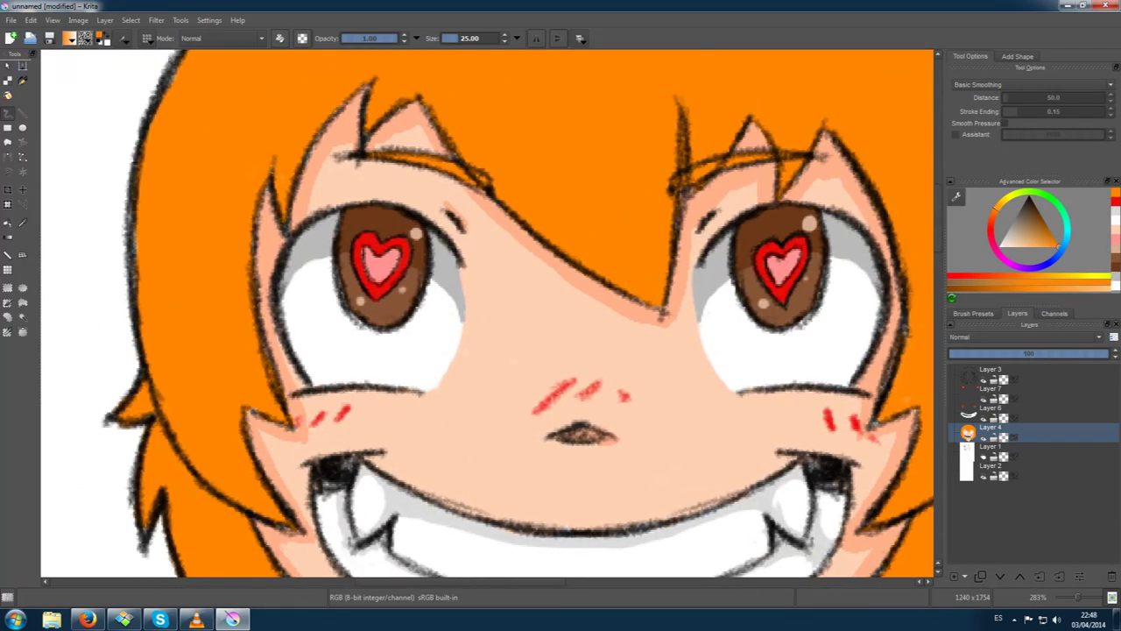
pyautogui.scroll(-2, 201, 340)
pyautogui.keyDown('ctrl'); pyautogui.click(263, 338); pyautogui.keyUp('ctrl')
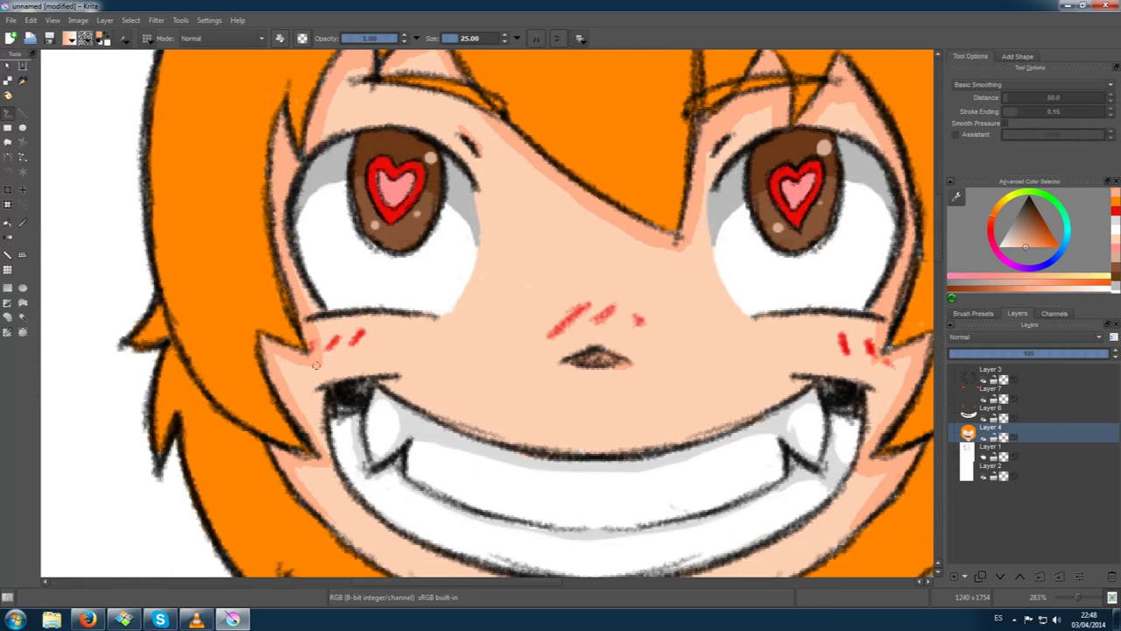
pyautogui.scroll(2, 586, 215)
pyautogui.scroll(-2, 543, 202)
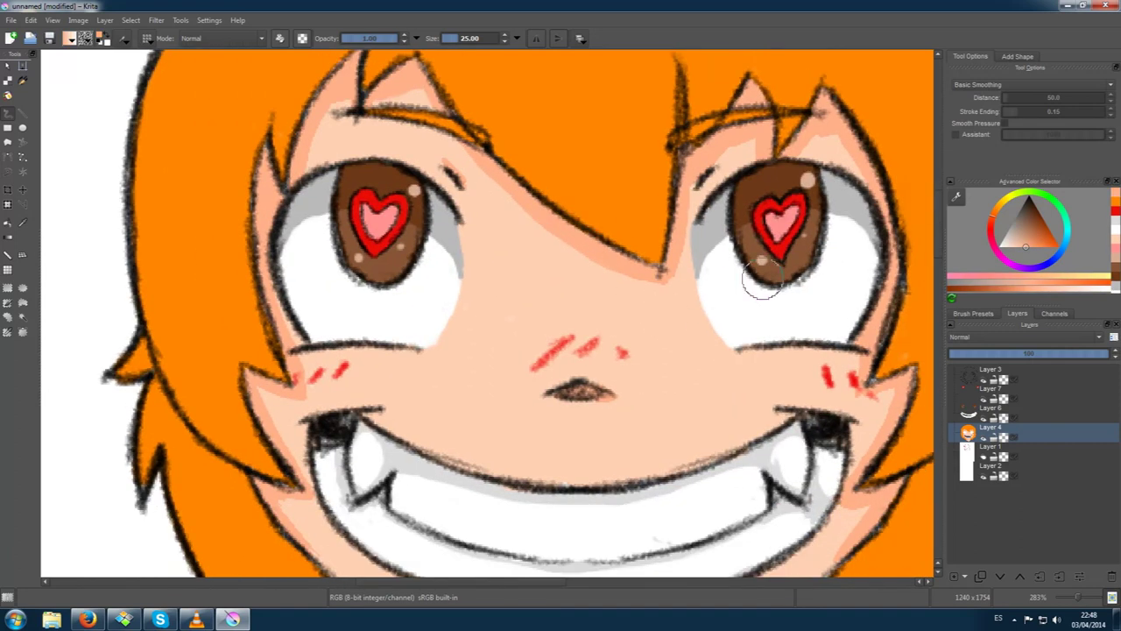